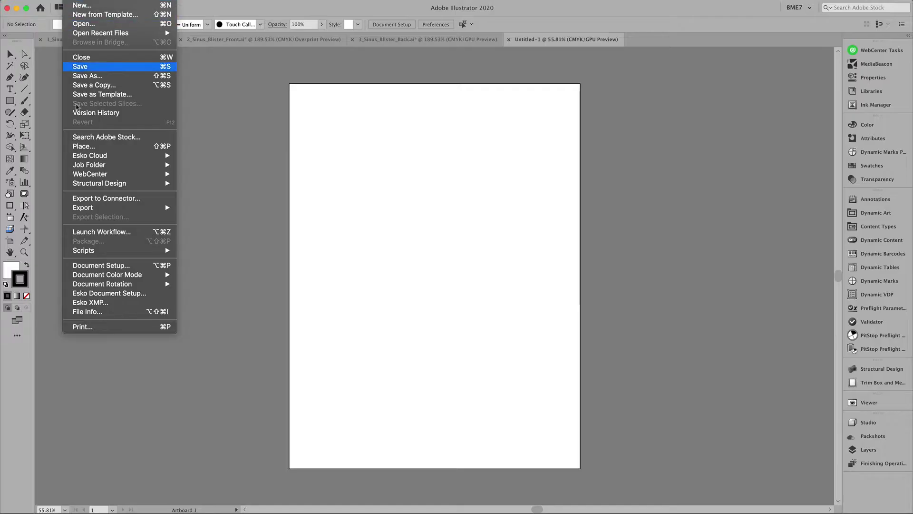
Search the Shapes Store for 'blister' and open the Capsule blister pack page
mouse_move(76, 188)
click(218, 193)
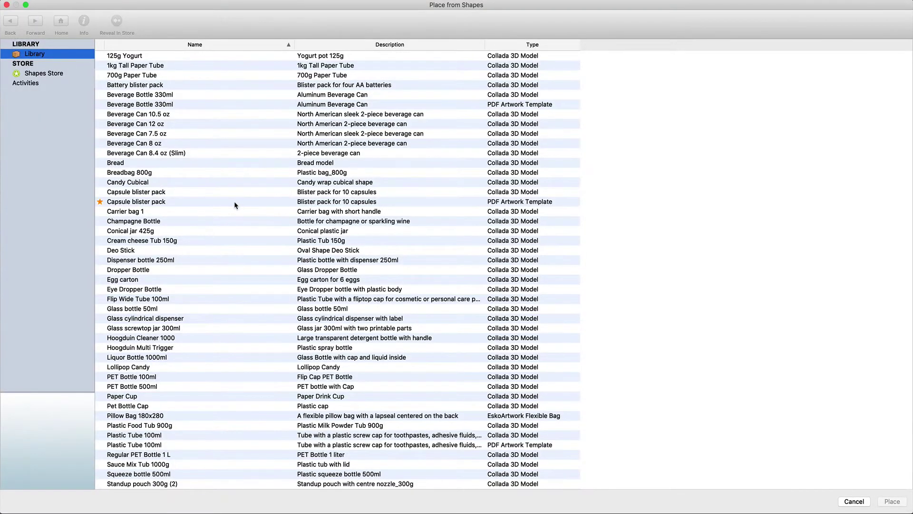
click(45, 73)
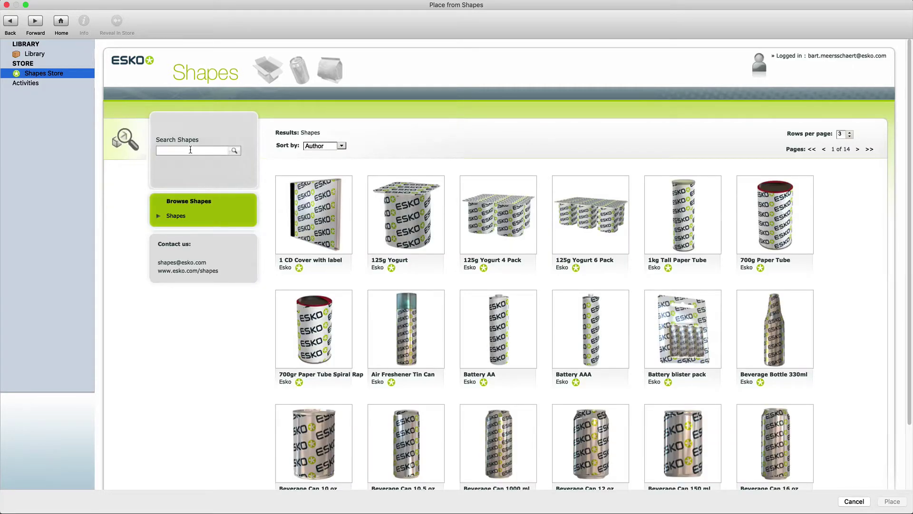
click(191, 151)
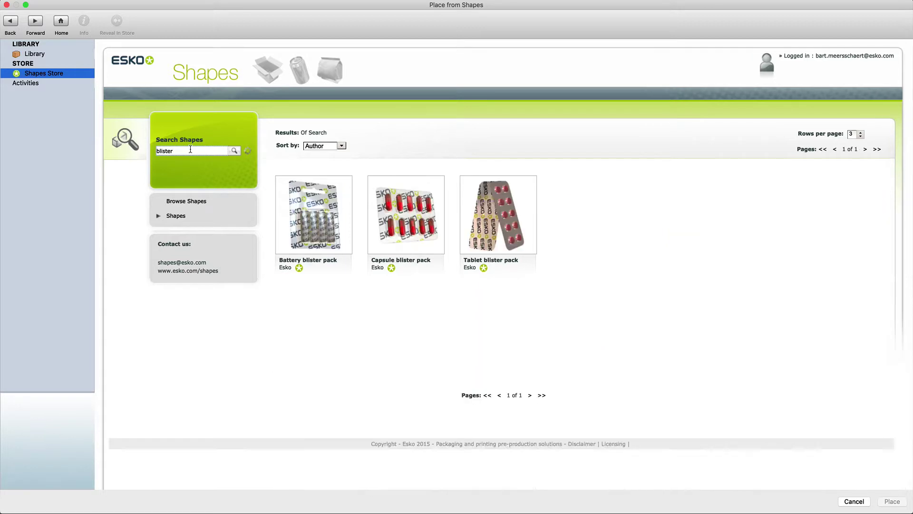
click(406, 222)
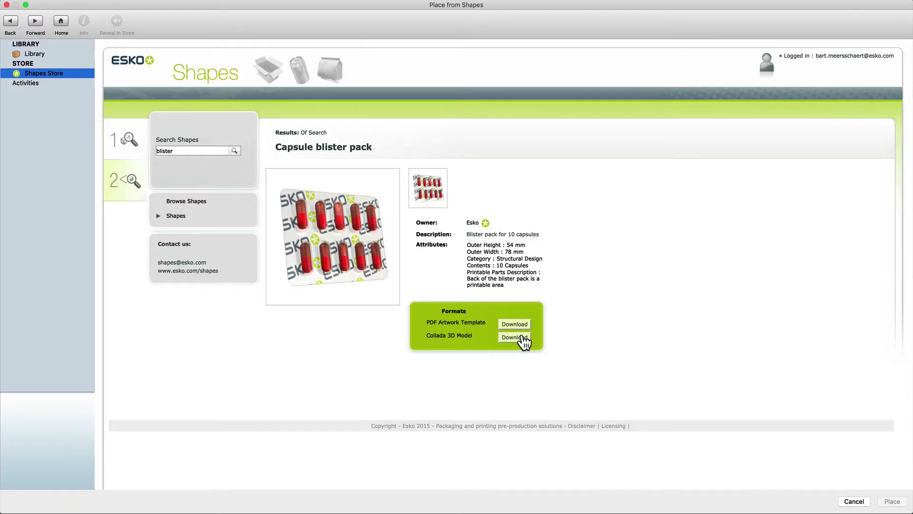
Download the Capsule blister pack's Collada 3D model and view its Get Info parts list
click(514, 337)
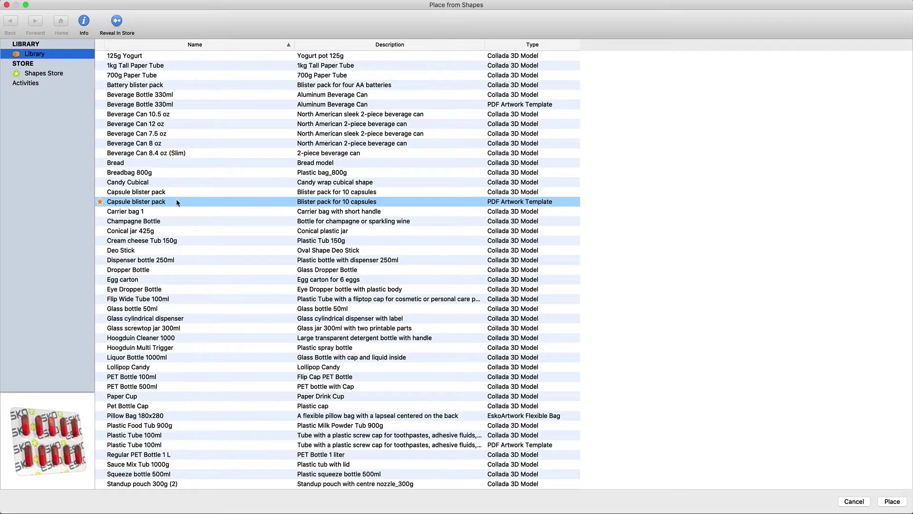
right_click(178, 204)
click(190, 210)
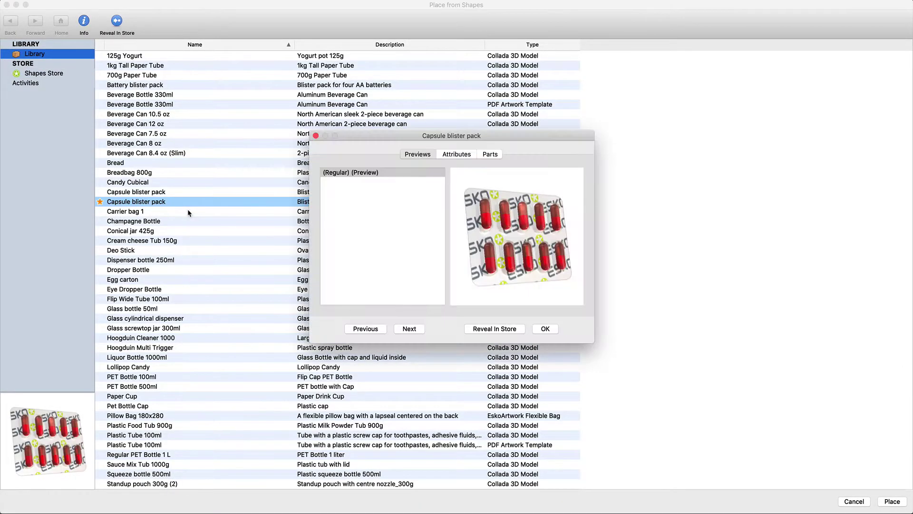
click(456, 157)
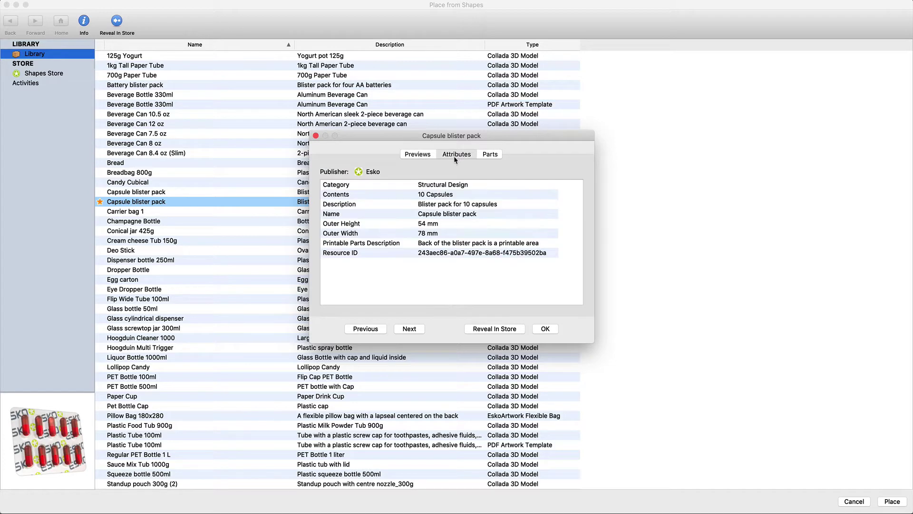
click(496, 157)
Export the PrintableParts template as Blisterpack_Template.pdf to the Desktop and close the info window
click(359, 184)
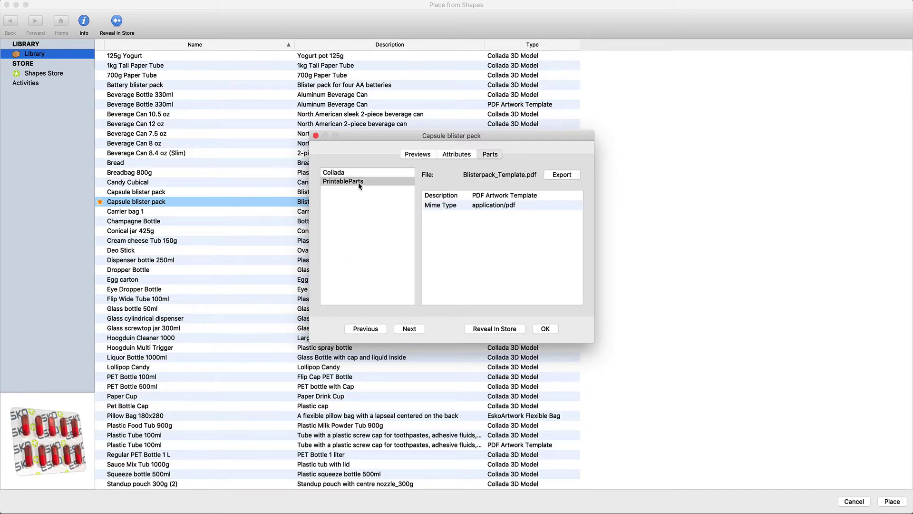
click(360, 174)
click(360, 183)
click(555, 175)
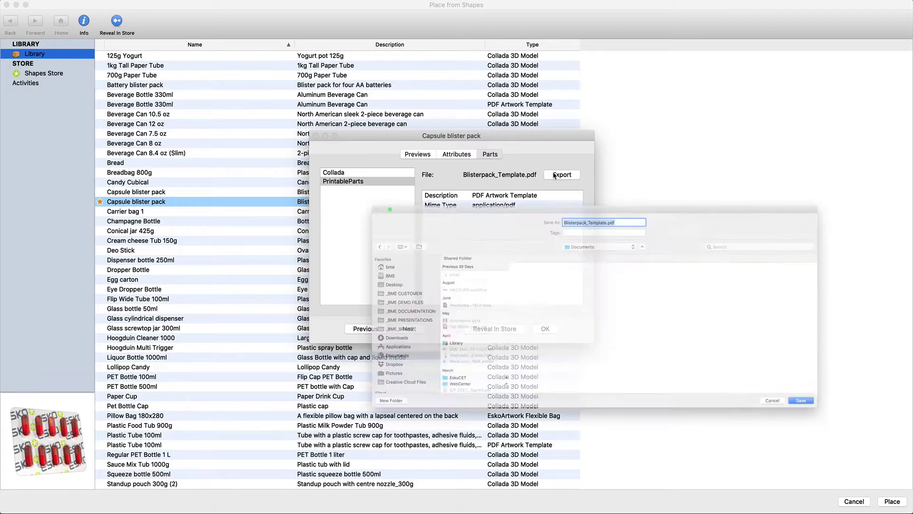
key(super+d)
key(Return)
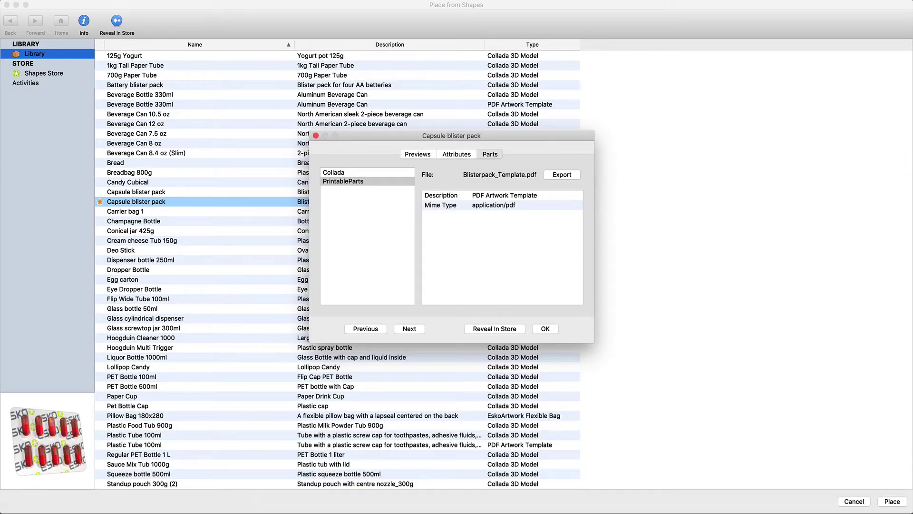
click(547, 329)
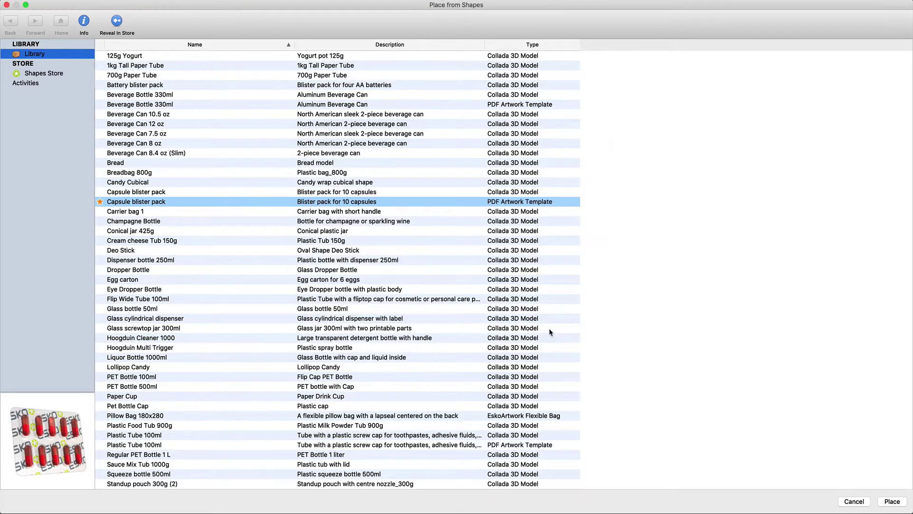
Place the Capsule blister pack Collada 3D model from the shapes library into the Studio preview
click(859, 501)
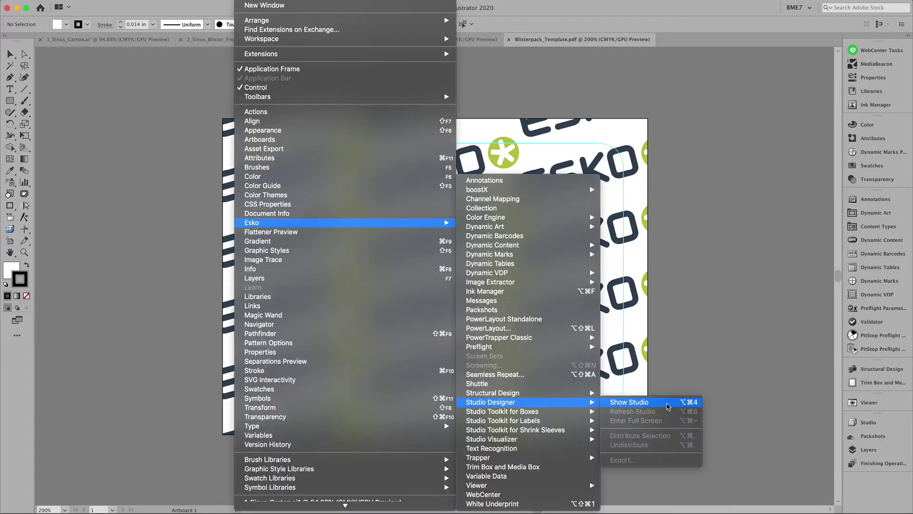
click(632, 402)
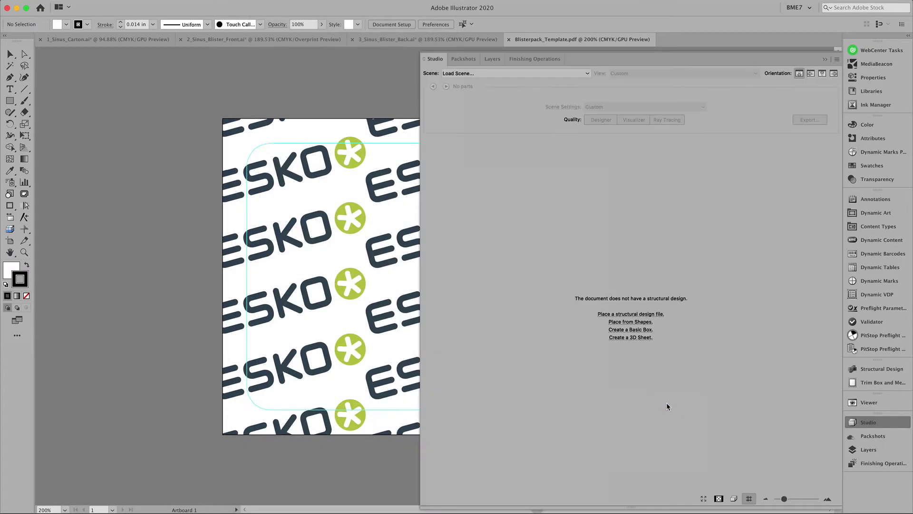
click(659, 314)
key(Escape)
click(648, 324)
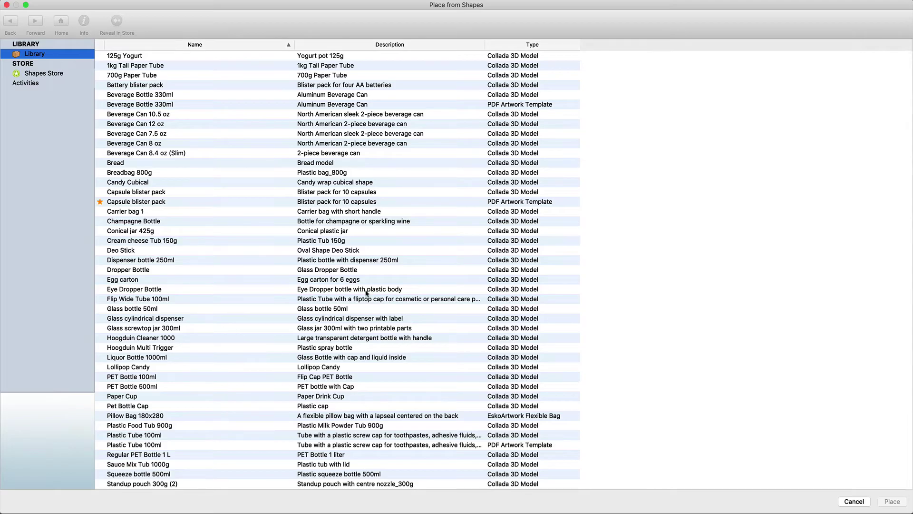
click(207, 193)
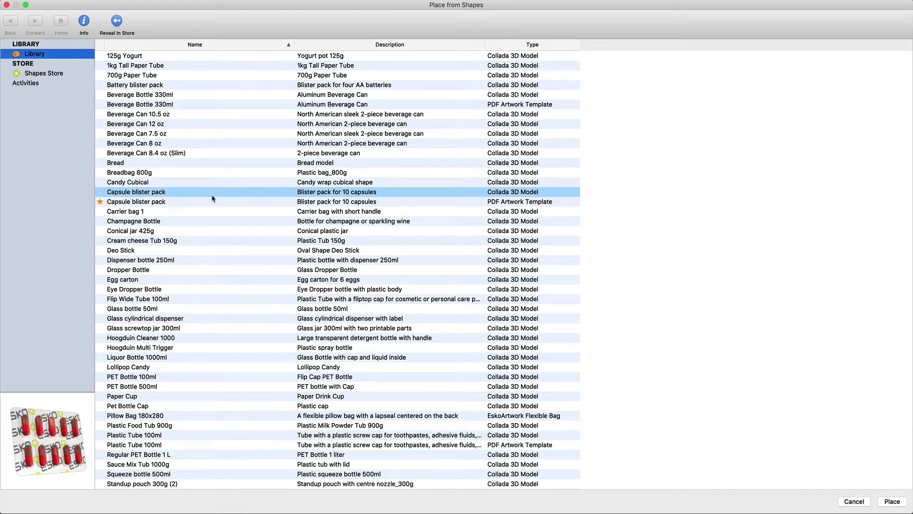
click(891, 504)
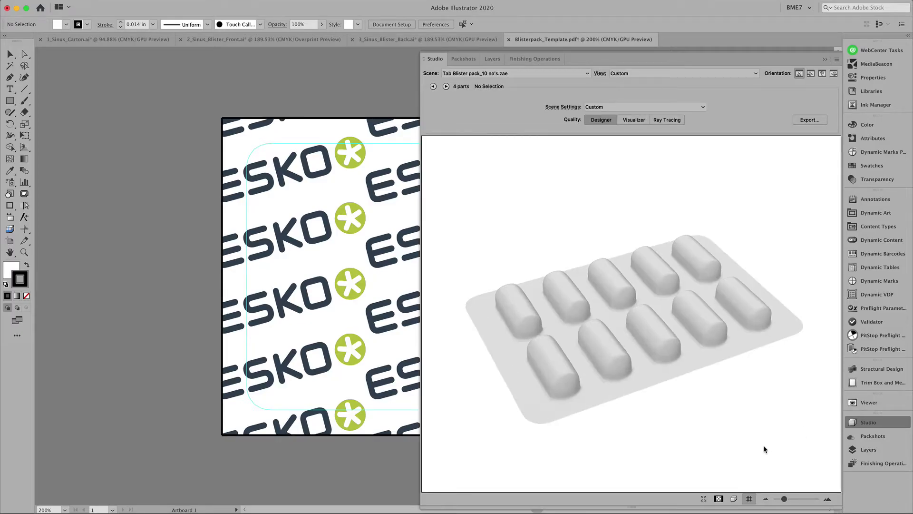
Step through the blister pack's parts to inspect their materials and capsule colour
click(567, 417)
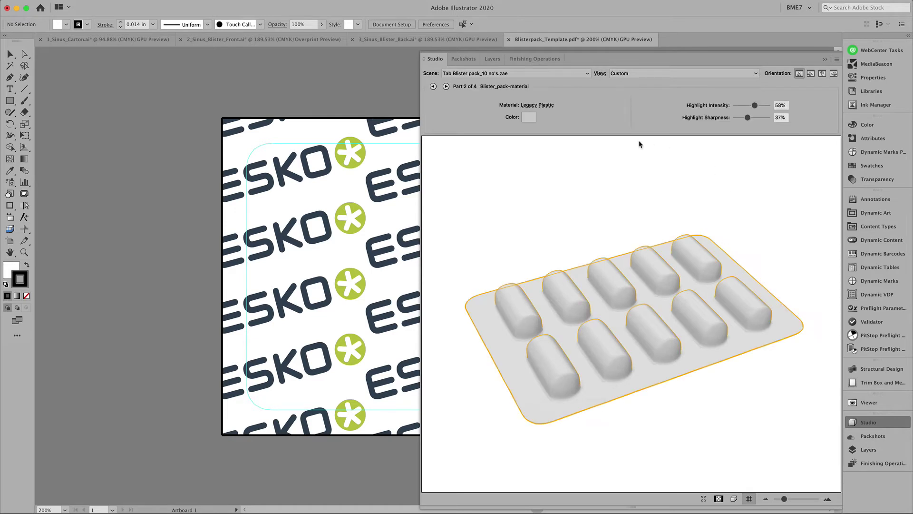
click(447, 87)
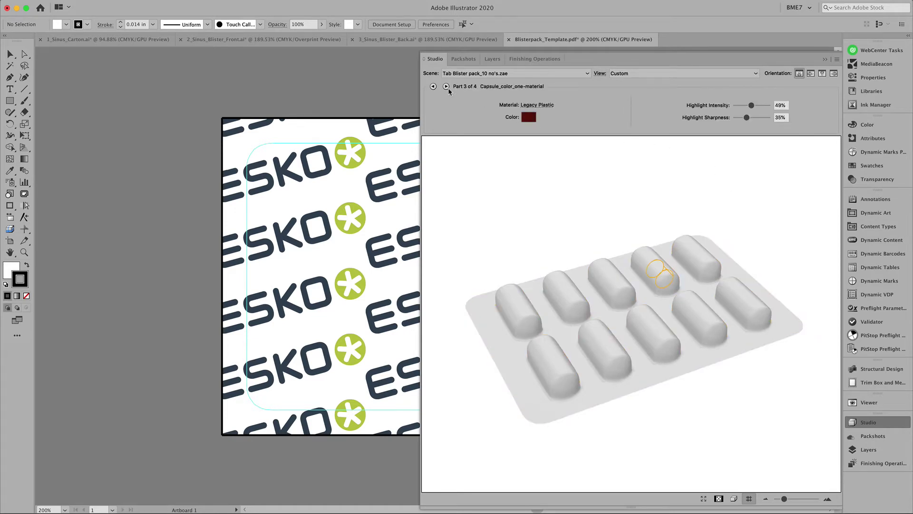
click(447, 87)
click(446, 88)
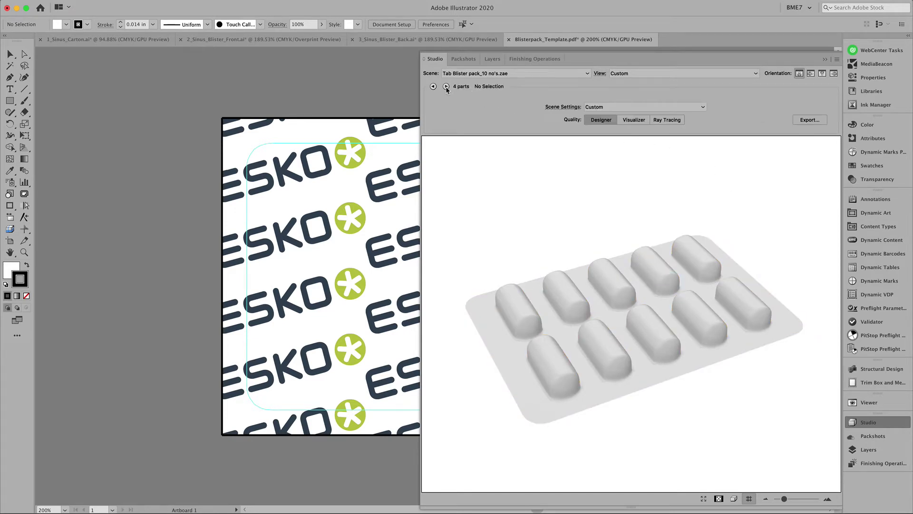
Set Studio Quality to Visualizer and flip the blister to show its ESKO-printed back
click(630, 122)
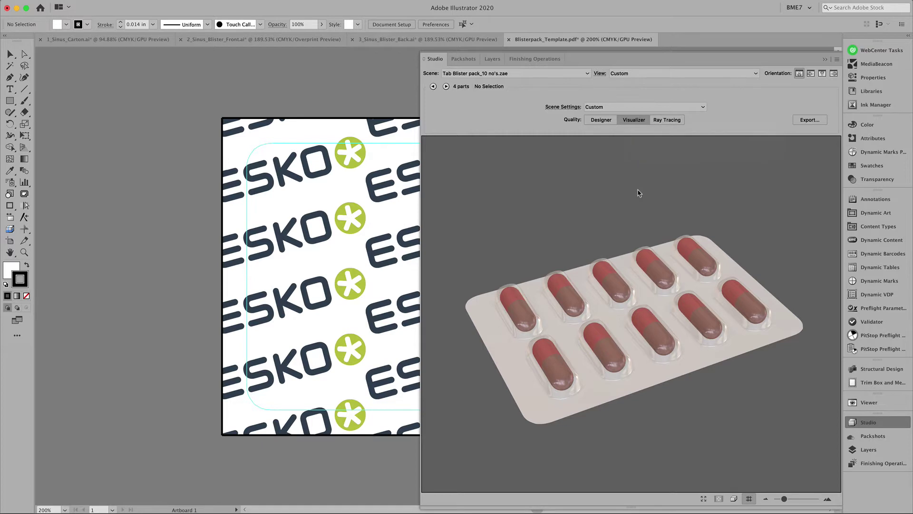
drag(638, 192, 639, 136)
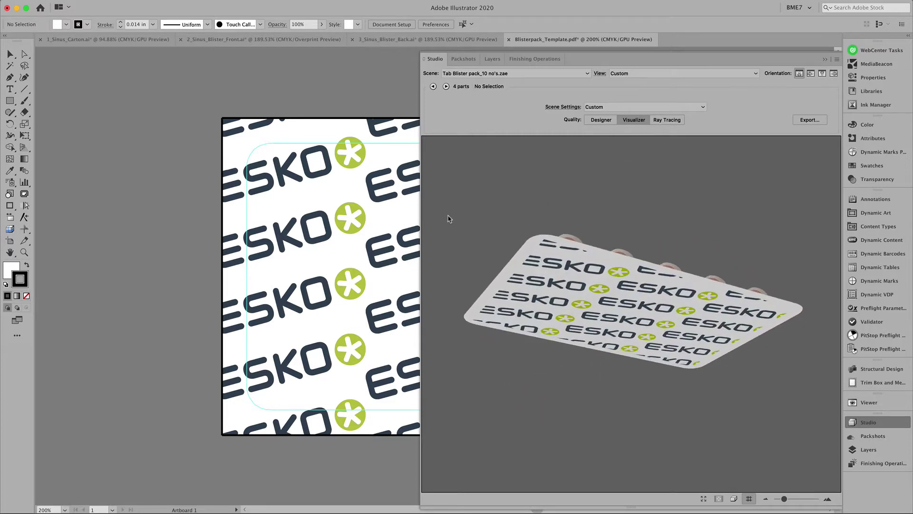
mouse_move(475, 216)
mouse_down()
mouse_move(487, 189)
mouse_move(469, 286)
mouse_move(474, 206)
mouse_up()
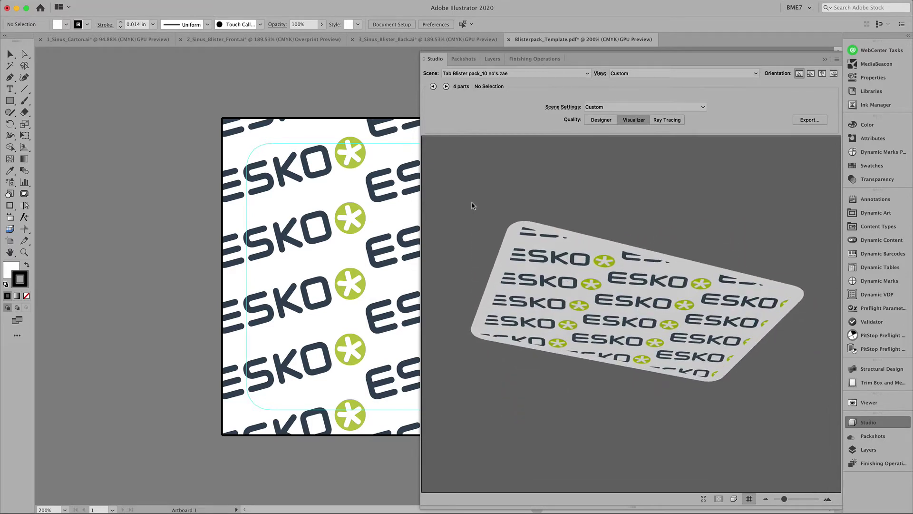
Replace the structural substrate with Esko Standard Library Foil board in Finishing Operations
mouse_move(547, 442)
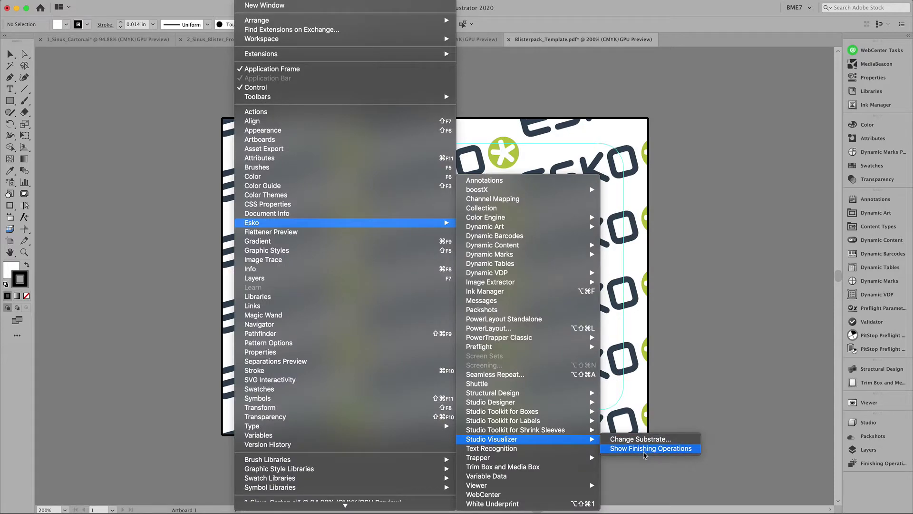
click(645, 450)
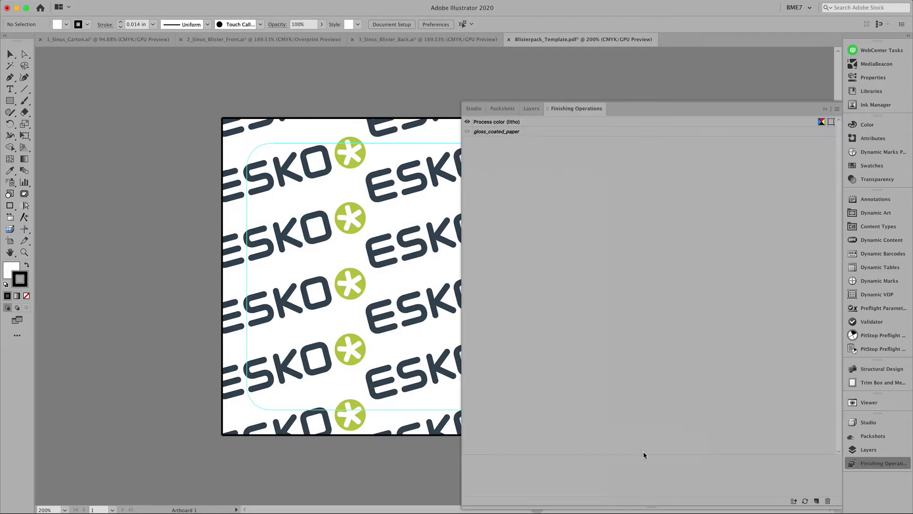
double_click(502, 133)
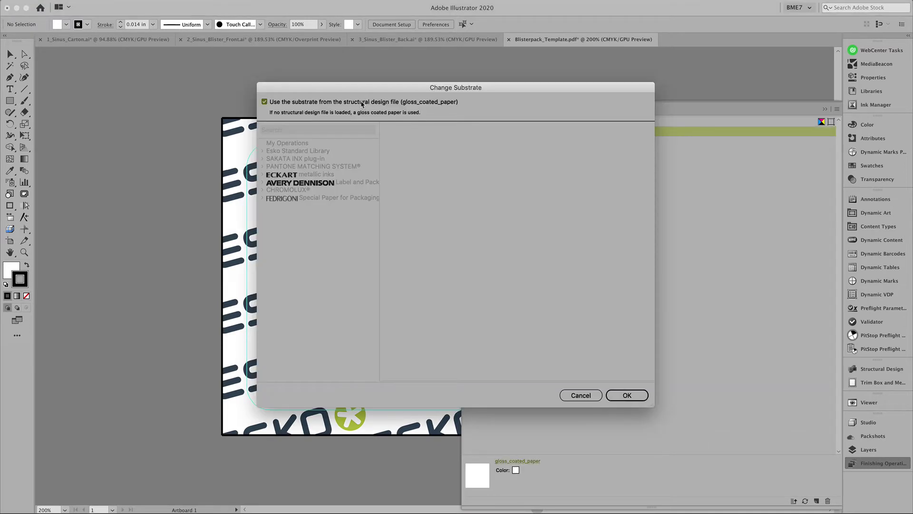
click(361, 102)
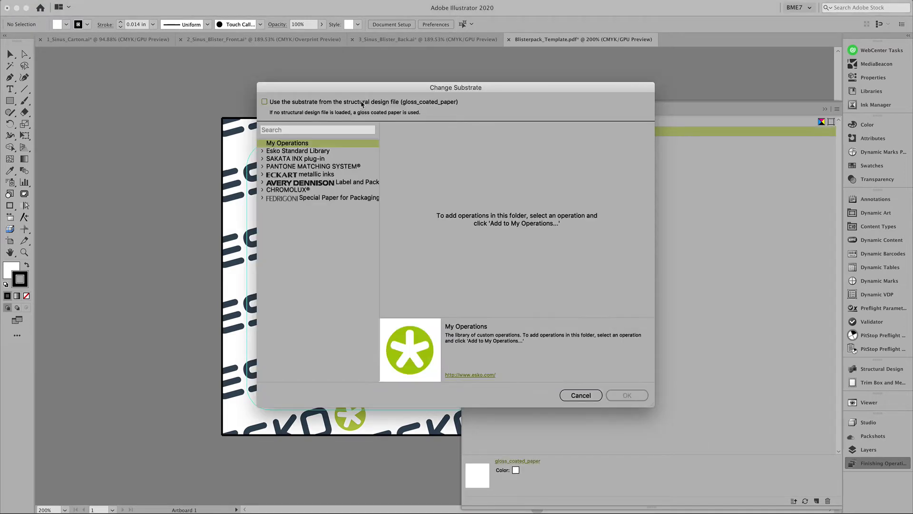
click(293, 153)
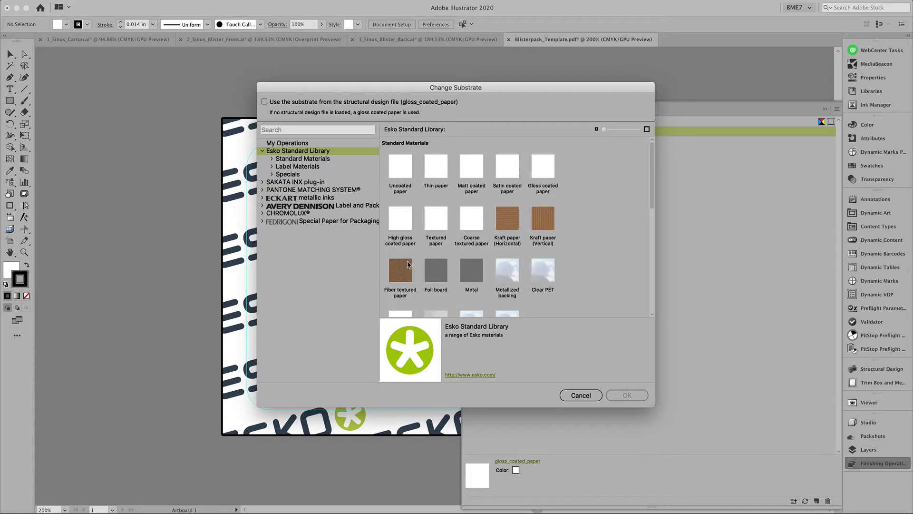
click(436, 272)
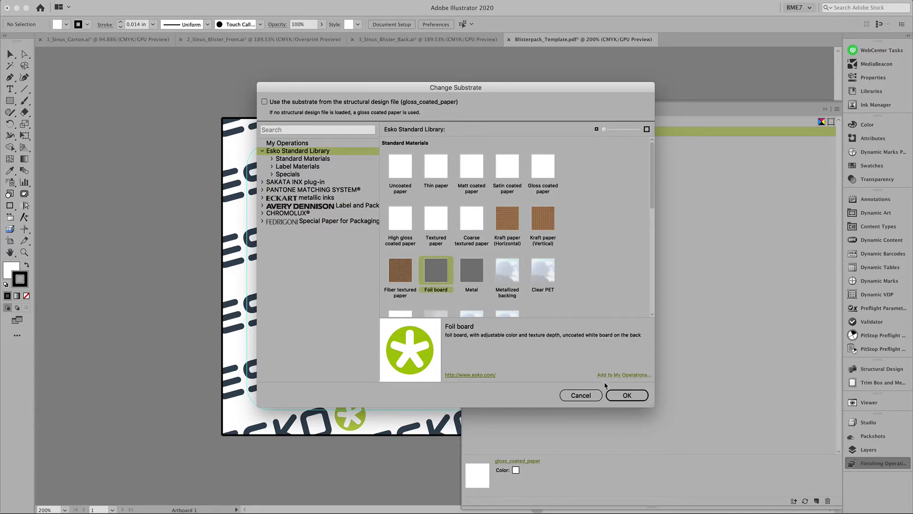
click(622, 396)
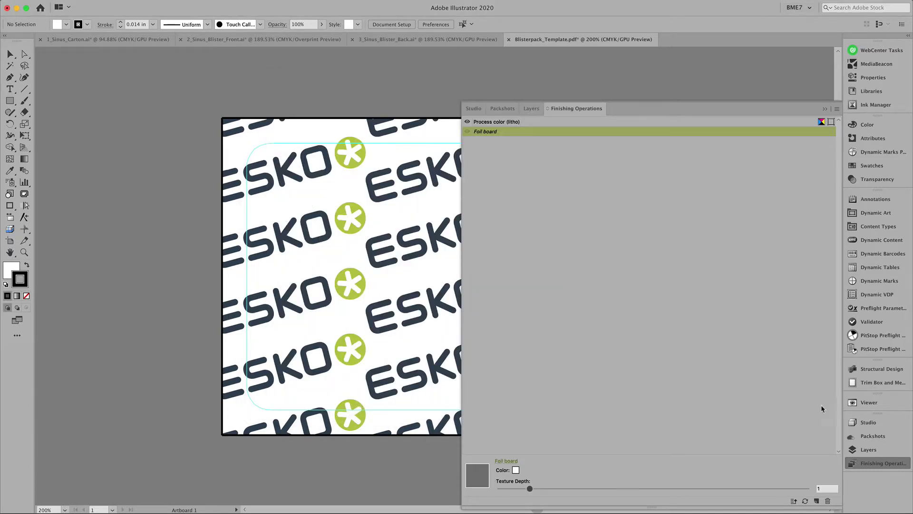
click(868, 423)
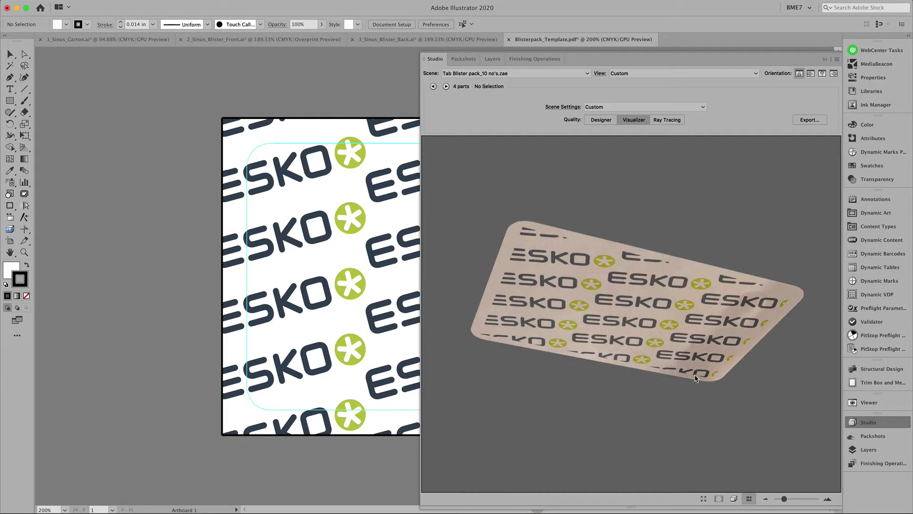
Set the Scene Settings lighting environment to Photo studio 2 and turn the blister to its pills
drag(633, 362, 641, 316)
click(564, 109)
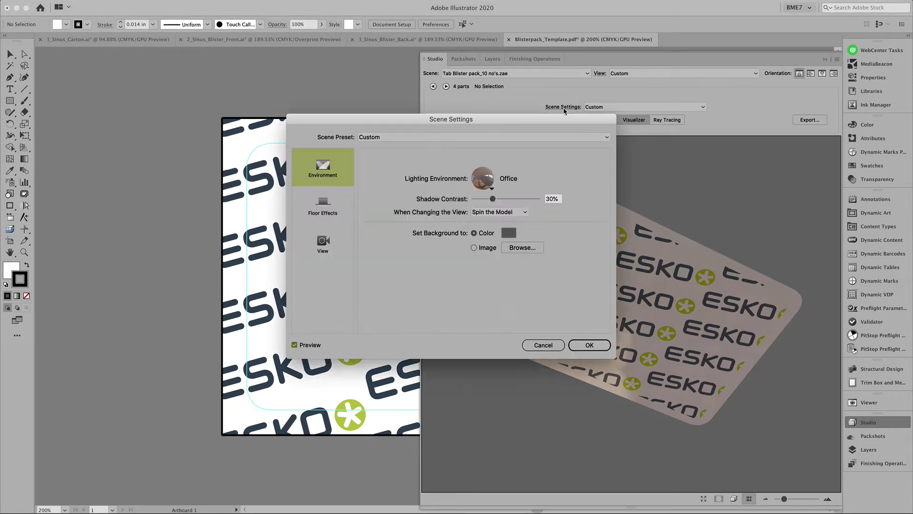
click(490, 184)
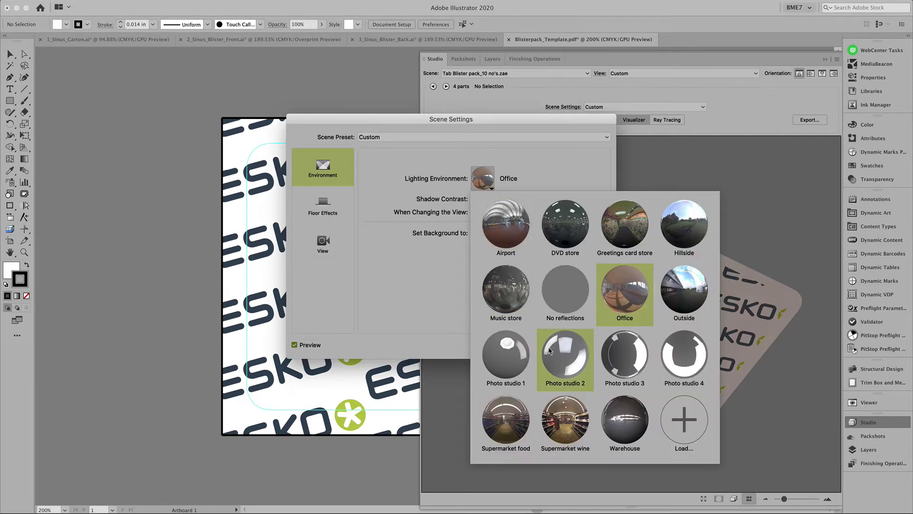
click(562, 361)
click(595, 347)
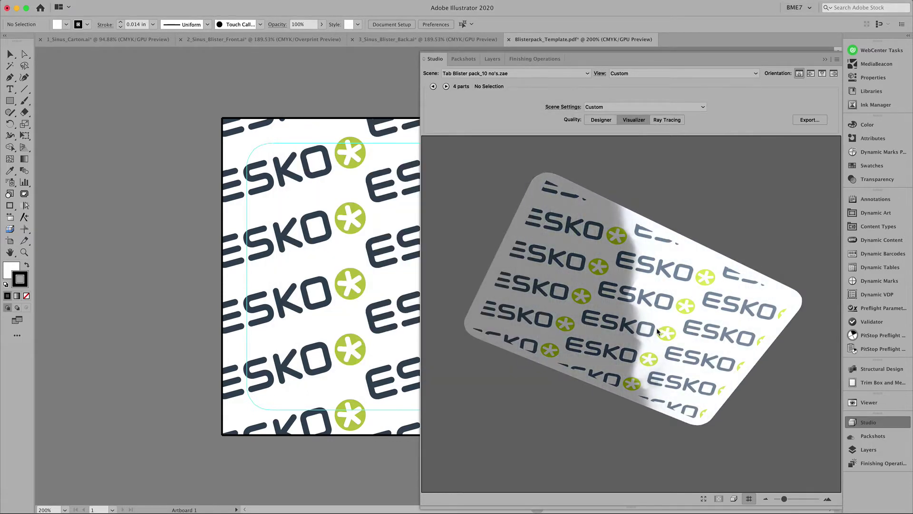
drag(680, 329, 673, 401)
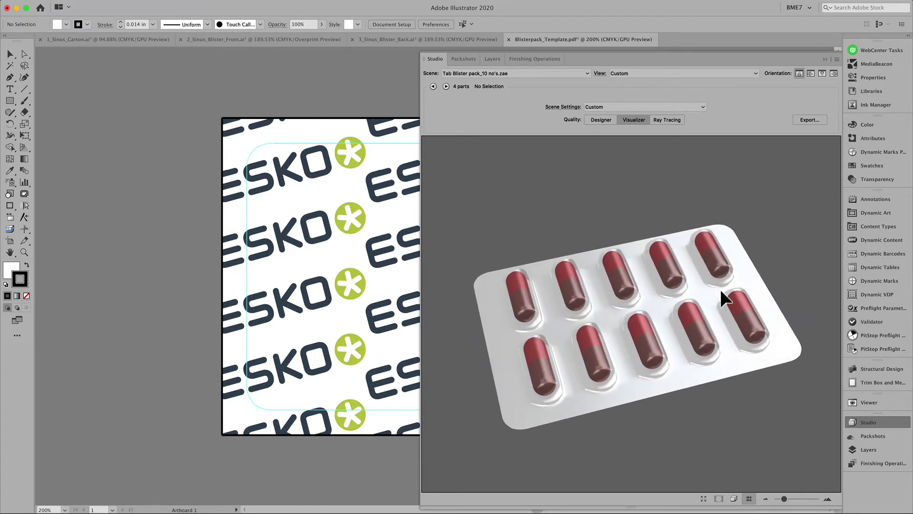
Export the 3D scene as a Collada file named Blisterpack to the Desktop
click(809, 119)
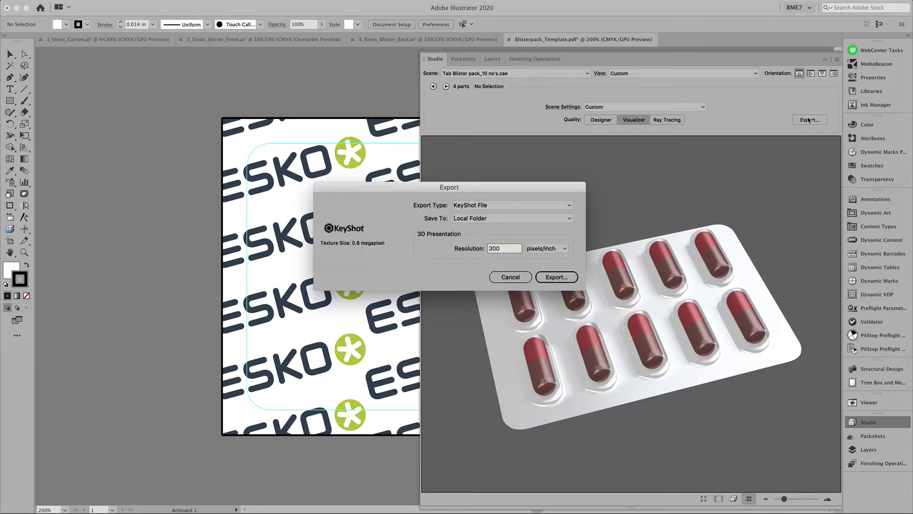
click(527, 206)
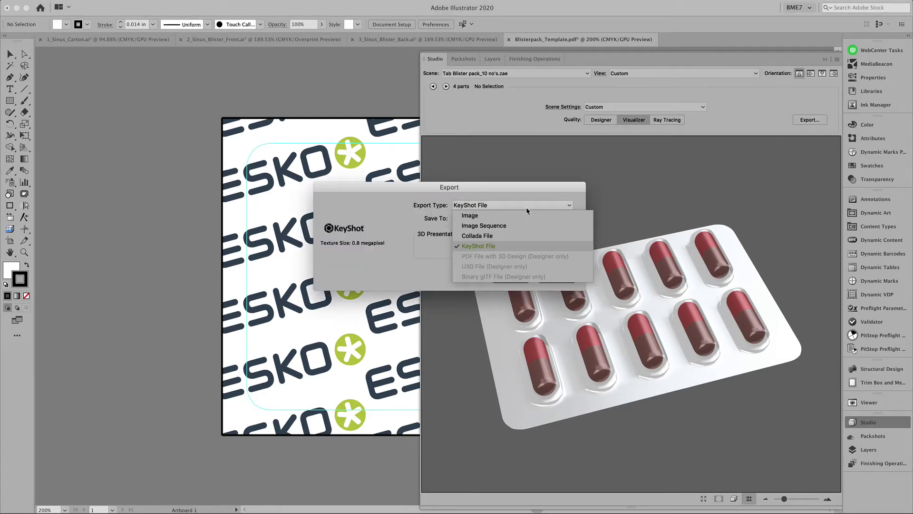
click(528, 236)
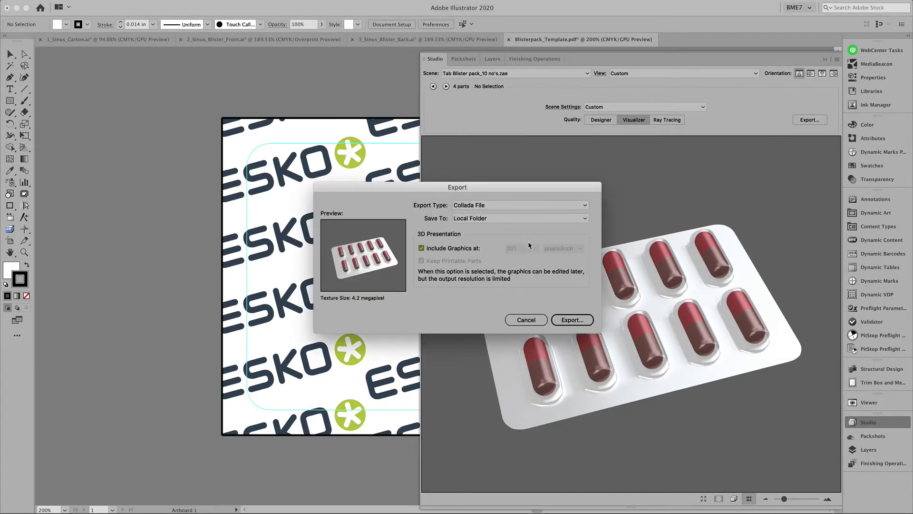
click(571, 320)
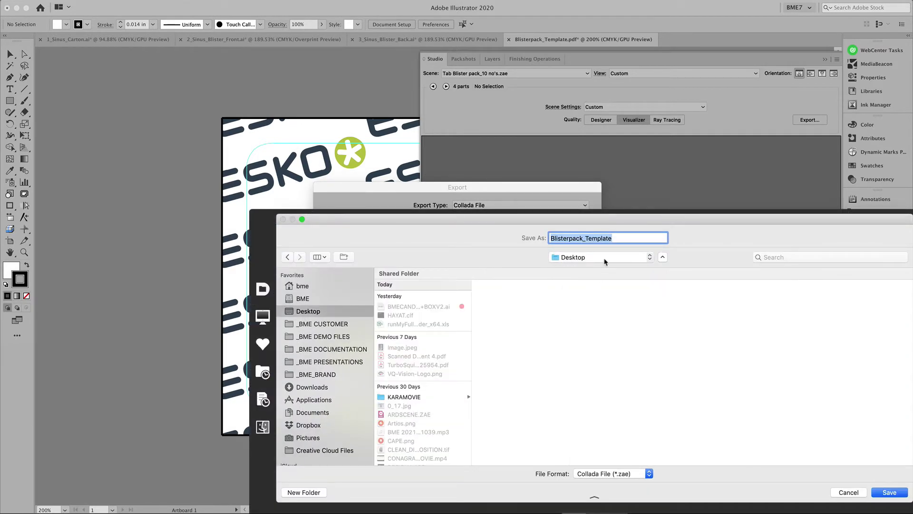
click(621, 236)
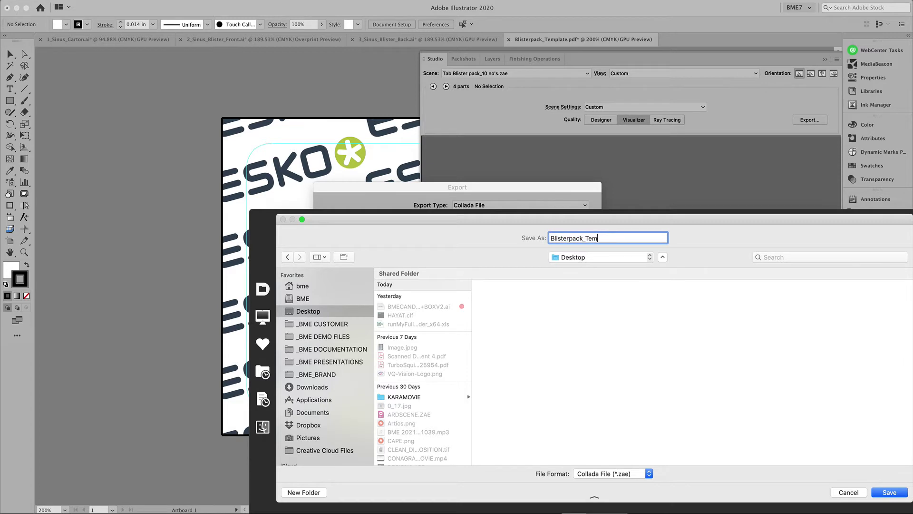
key(BackSpace)
key(BackSpace)
key(BackSpace)
key(Return)
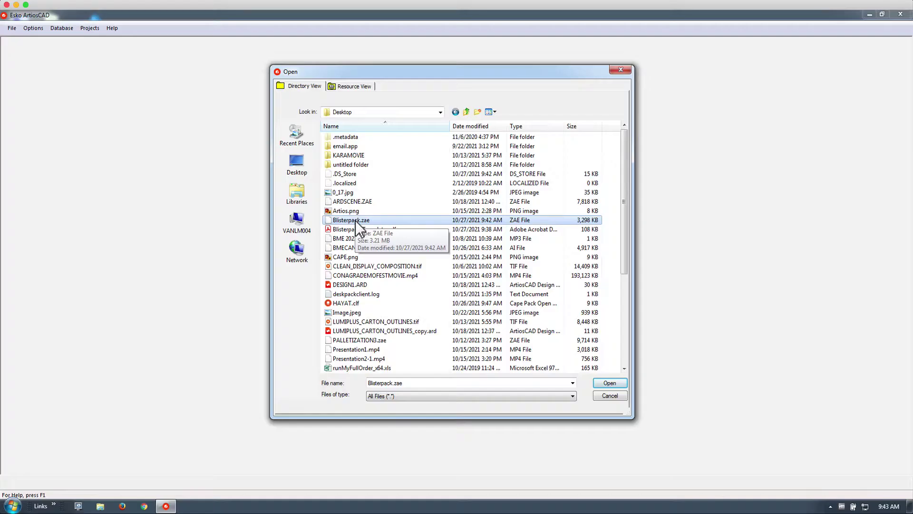
Open Blisterpack.zae in ArtiosCAD
click(356, 221)
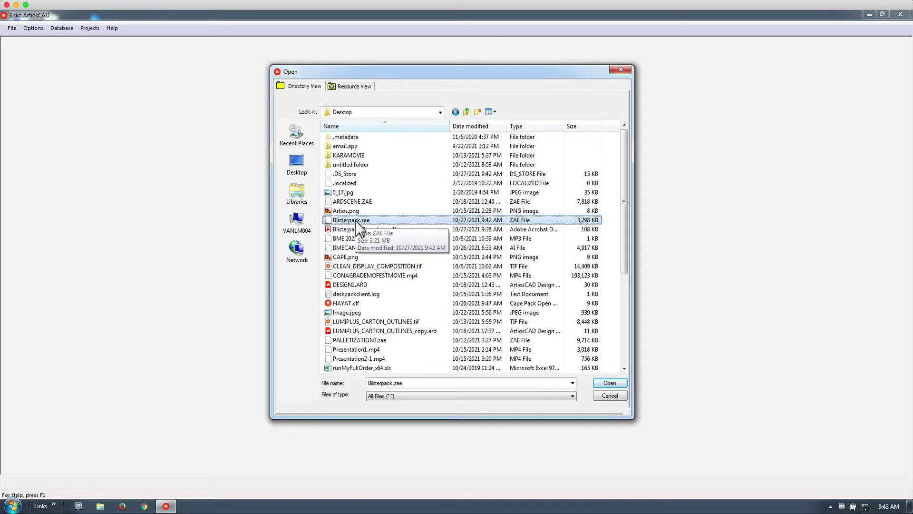
click(355, 220)
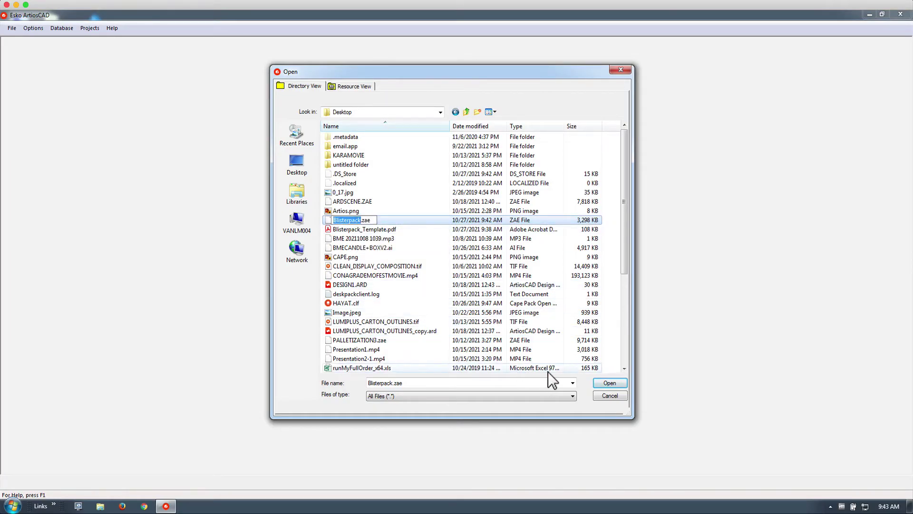
click(599, 383)
click(598, 381)
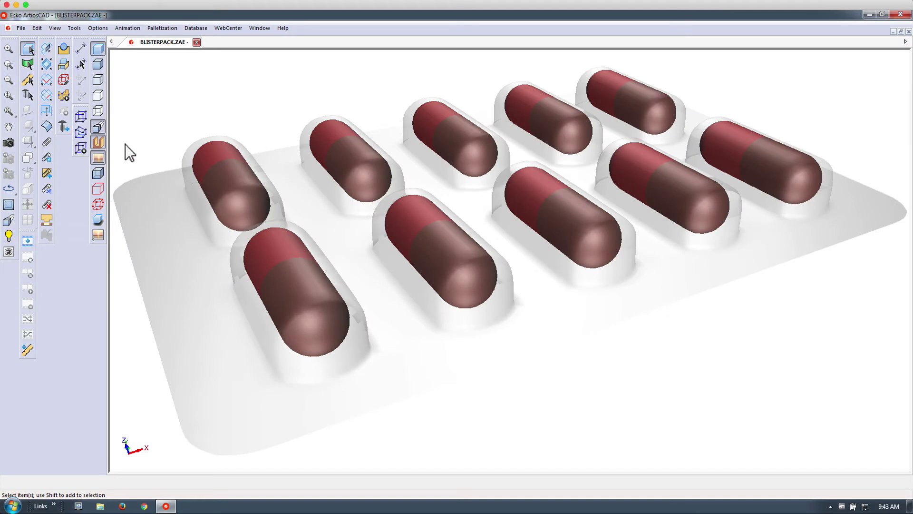
Zoom out to fit the whole blister pack and rotate the view to 224.00
click(9, 80)
click(8, 80)
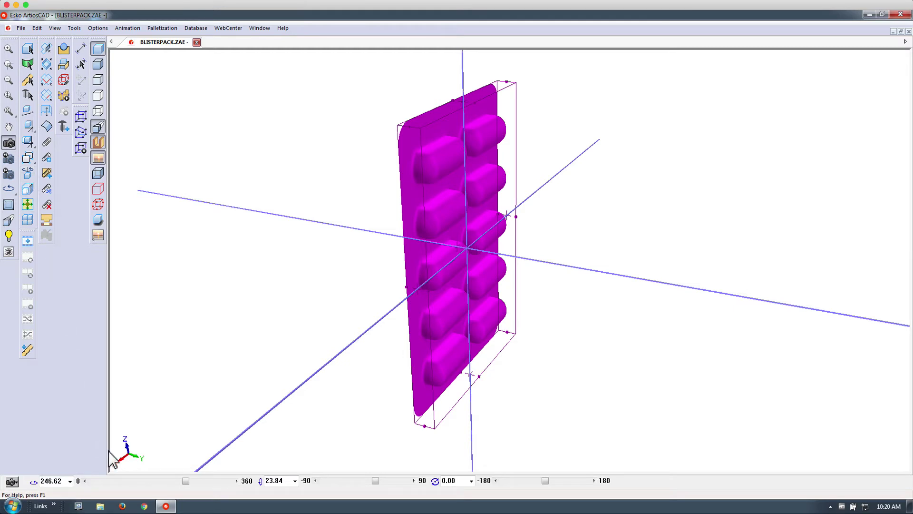
mouse_move(186, 481)
mouse_down()
mouse_move(170, 479)
mouse_move(195, 479)
mouse_move(179, 480)
mouse_up()
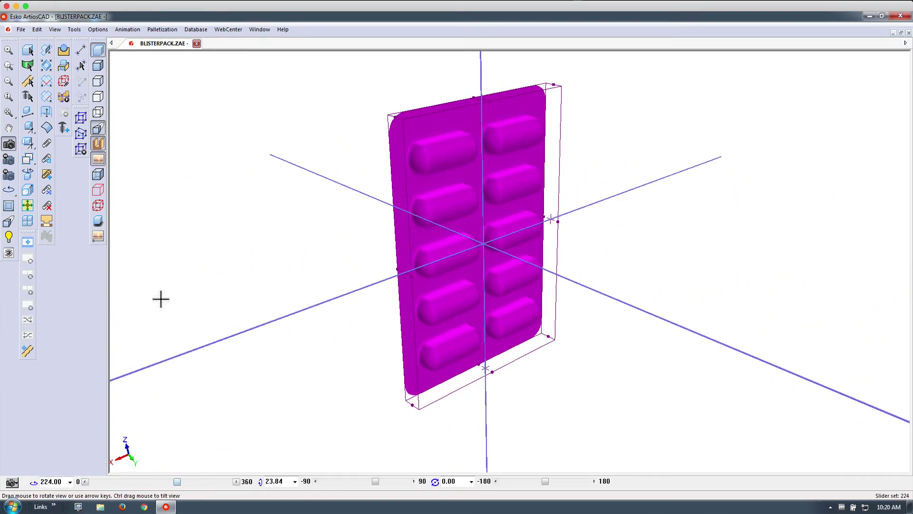
Reset the bounding box and set its edges to 2+3/16, 3+1/8 height and 1/4 depth
click(64, 81)
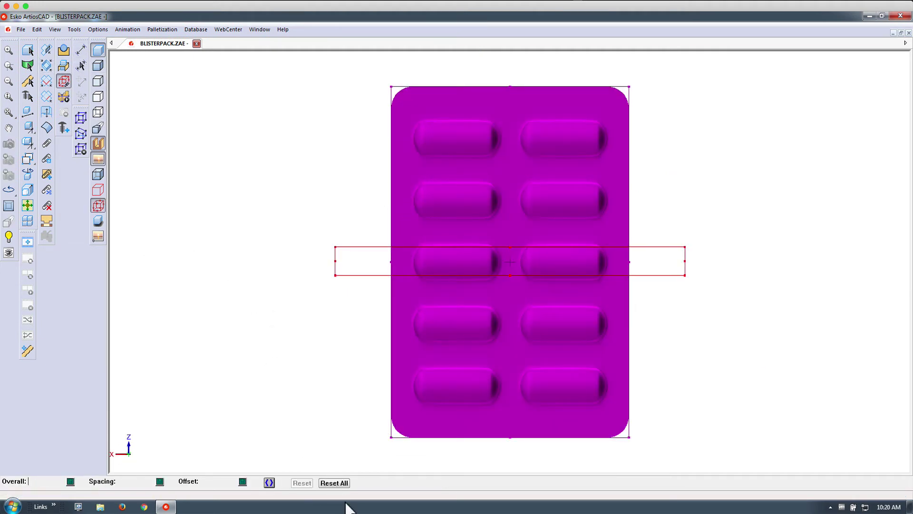
click(335, 482)
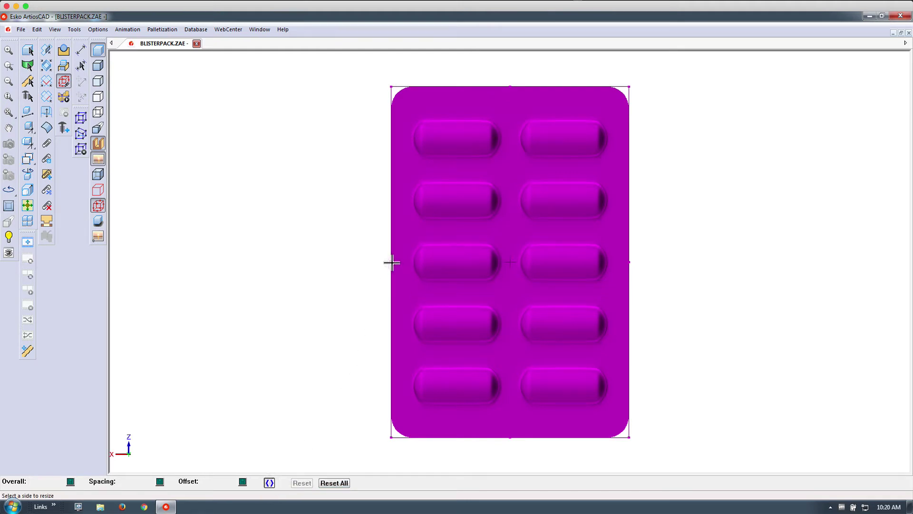
drag(392, 262, 385, 261)
drag(507, 86, 507, 84)
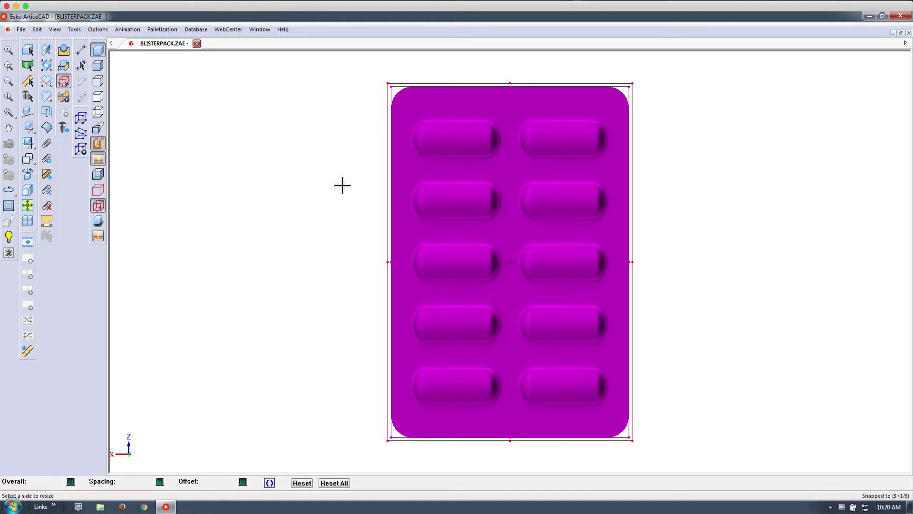
click(9, 206)
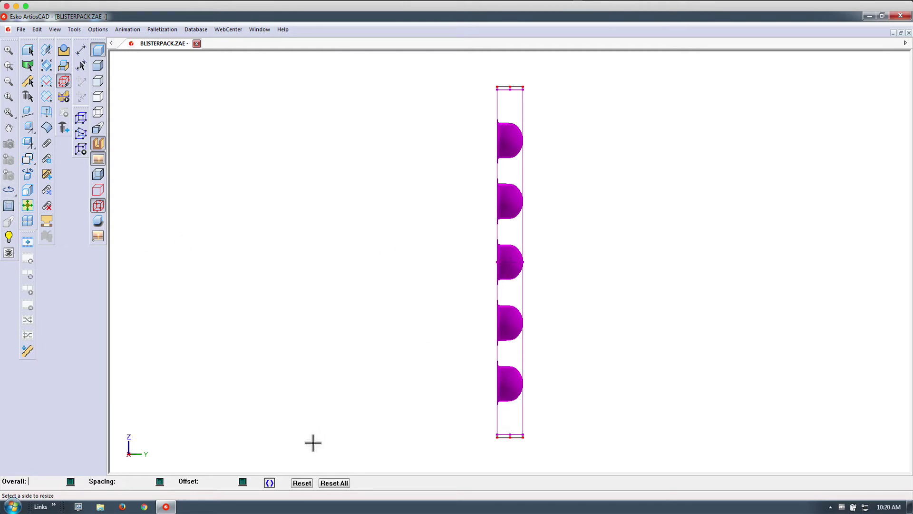
click(268, 482)
drag(523, 262, 527, 262)
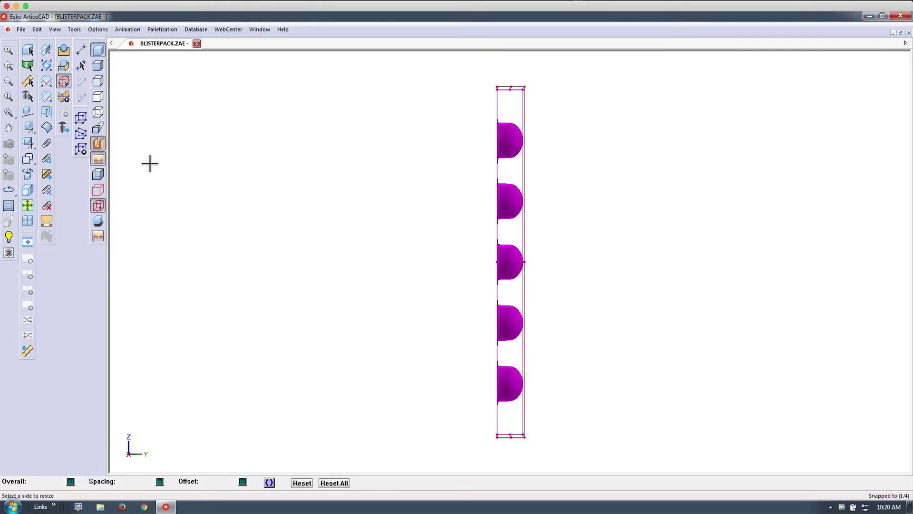
Apply the bounding box changes and rotate the blister pack to an angled view
click(64, 98)
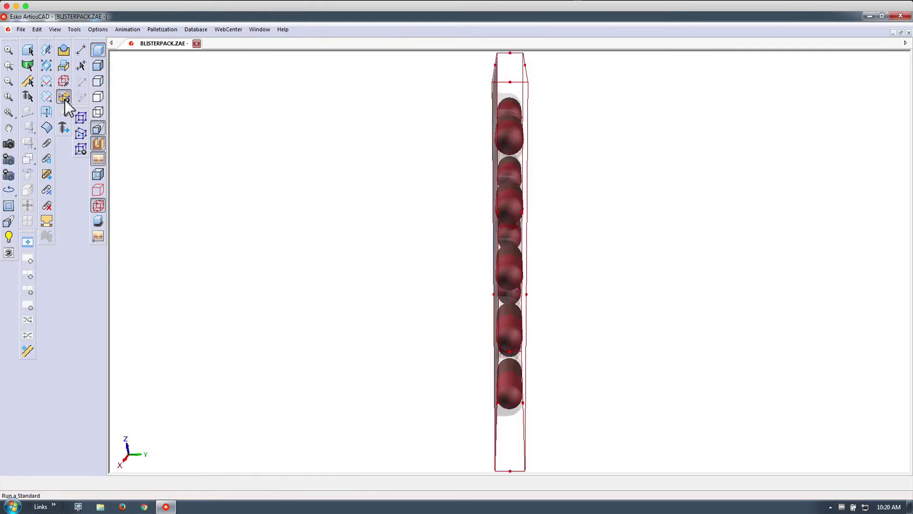
click(9, 144)
drag(297, 244, 159, 243)
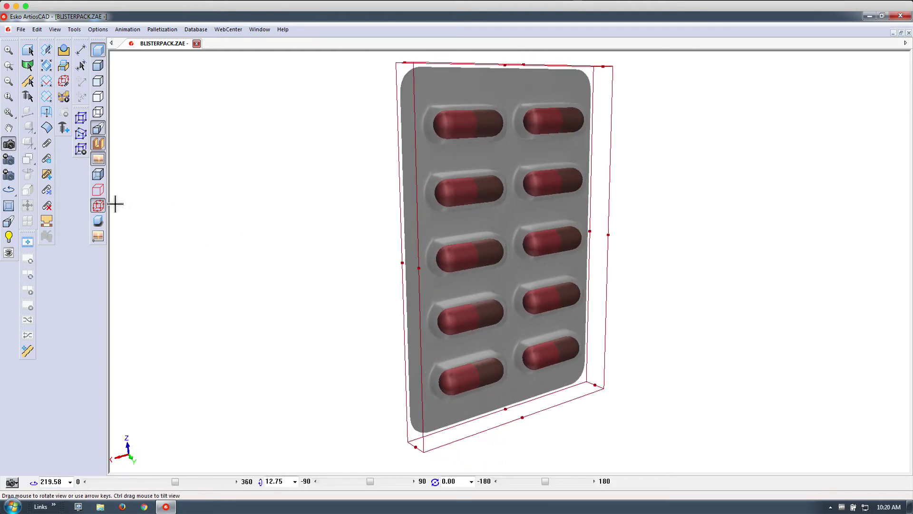
click(64, 69)
Switch to the 1_SINUS_CARTON_CLOSED carton design and check its Layers dialog
click(63, 95)
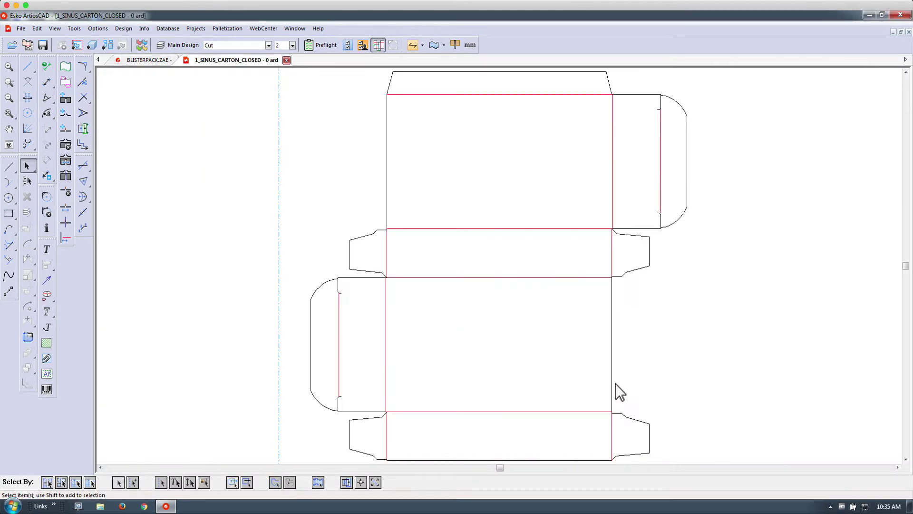
click(184, 48)
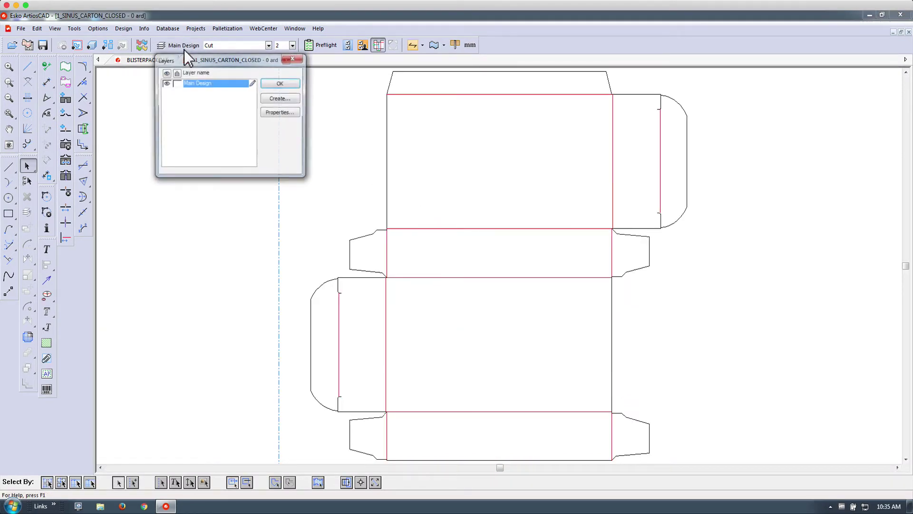
click(282, 84)
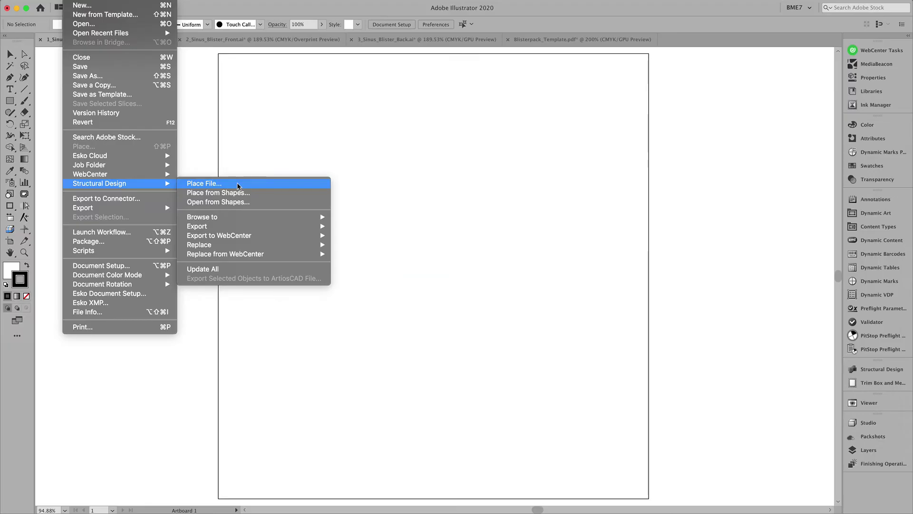
Place the 1_sinus_carton_closed.ard dieline on the artboard and view it folded in Studio
click(238, 186)
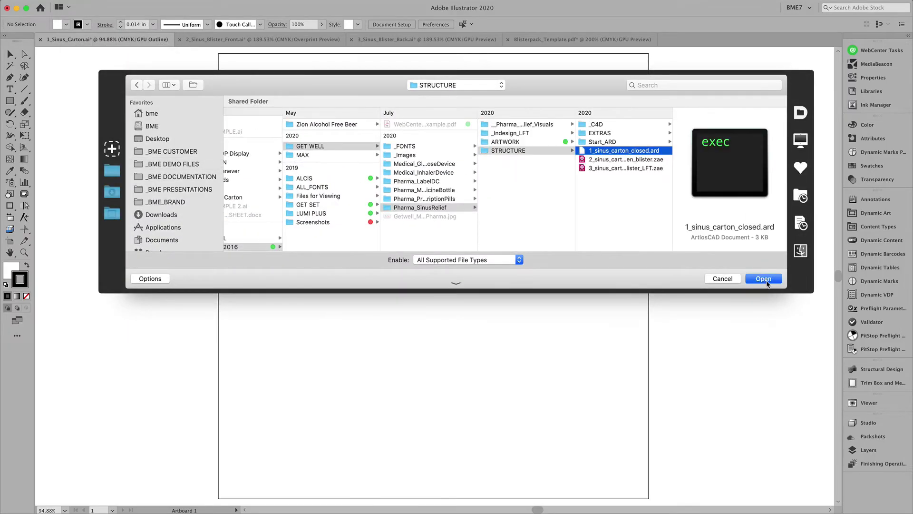
click(764, 279)
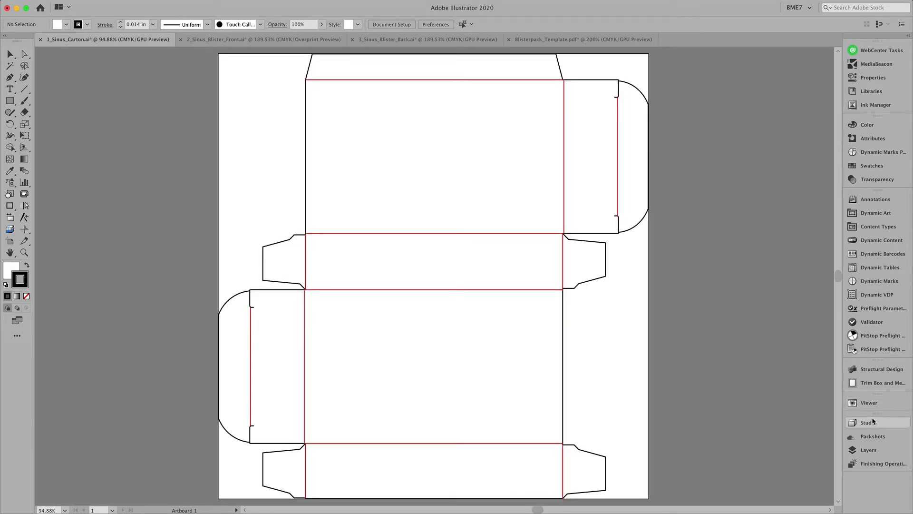
click(871, 423)
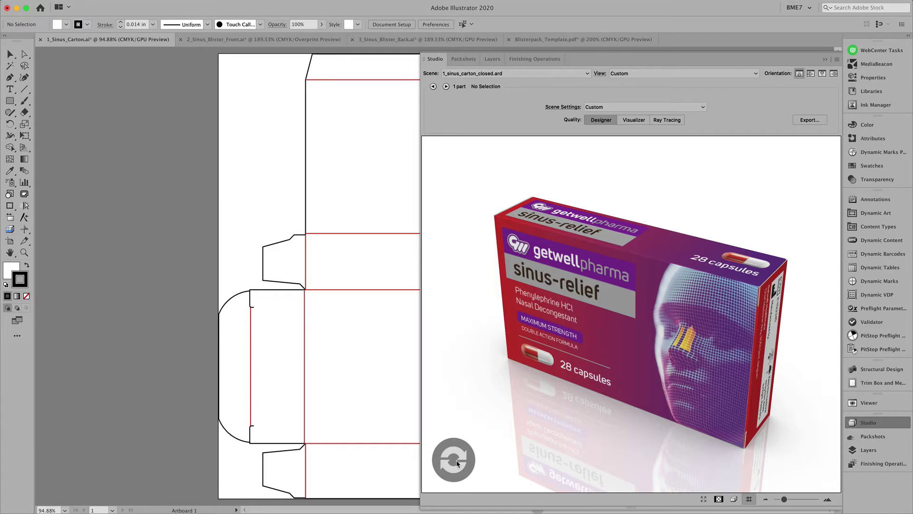
click(879, 422)
click(878, 422)
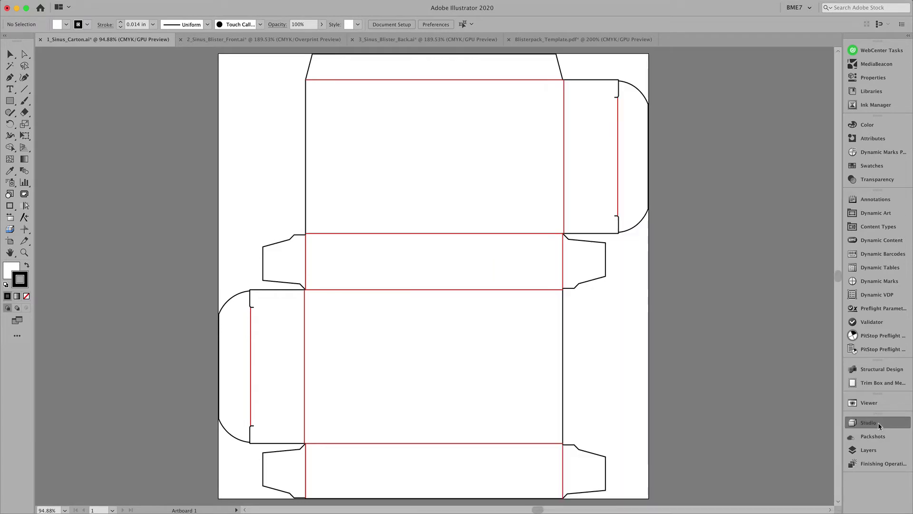
Show the getwellpharma sinus-relief artwork on the 3D carton and orbit it to see the back panel
click(671, 372)
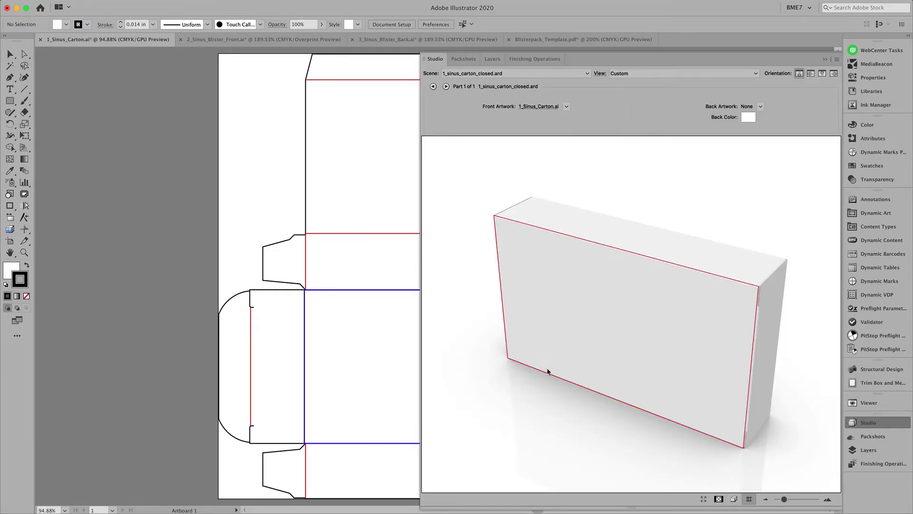
scroll(245, 340, right, 5)
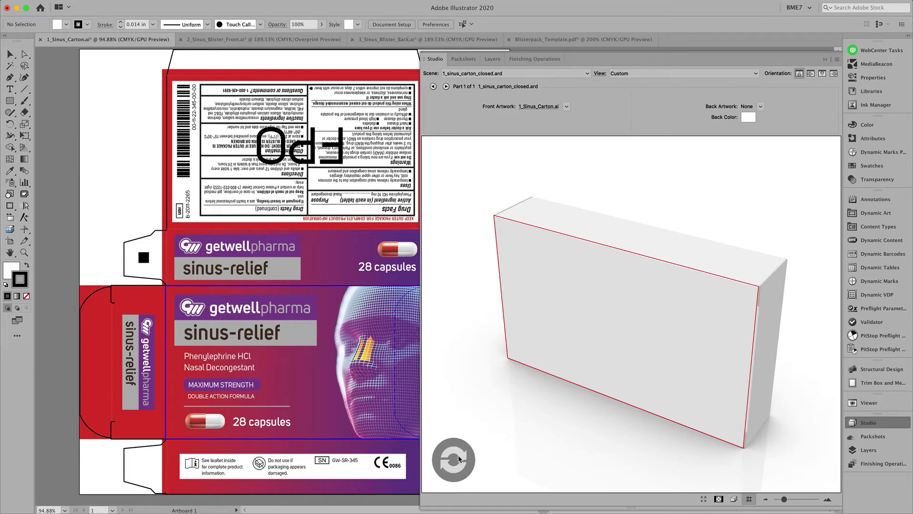
drag(600, 445, 648, 435)
click(648, 434)
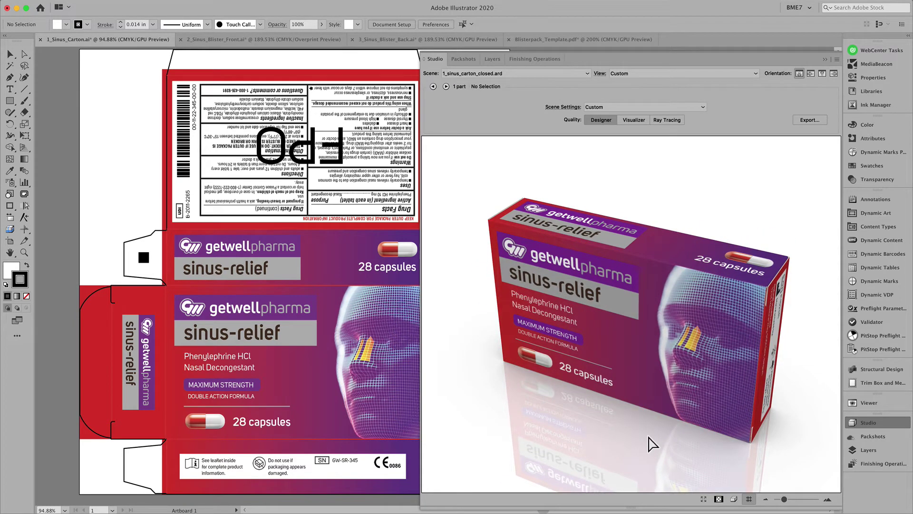
click(836, 60)
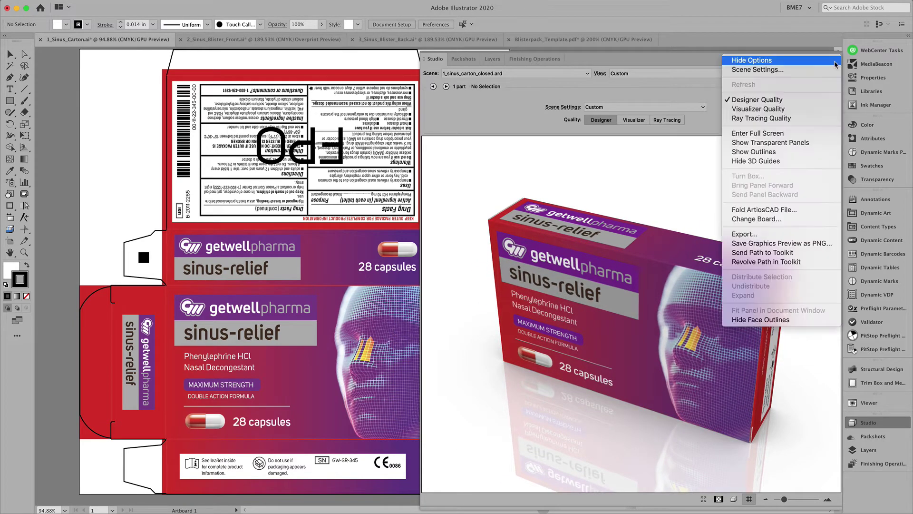
In the Fold ArtiosCAD File dialog, swing the side flap open to about 6°
click(833, 210)
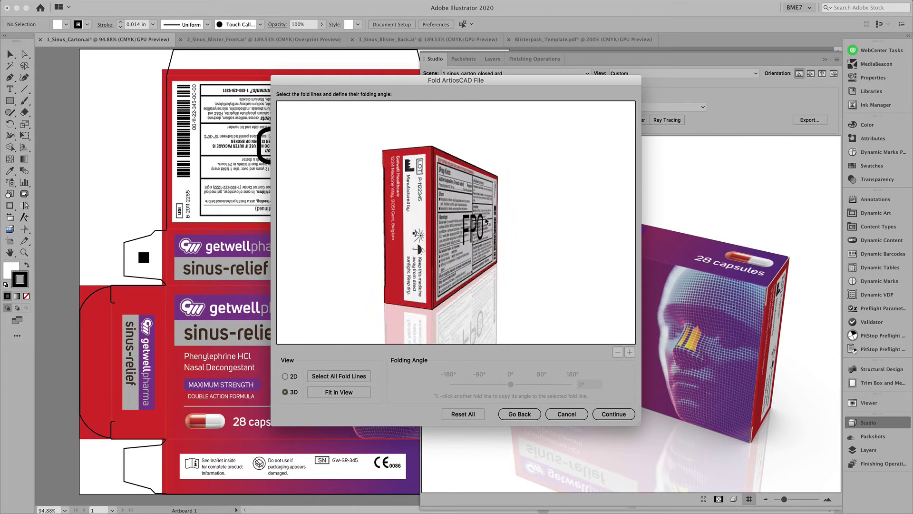
click(554, 291)
mouse_move(536, 387)
mouse_down()
mouse_move(546, 385)
mouse_move(511, 386)
mouse_move(540, 384)
mouse_up()
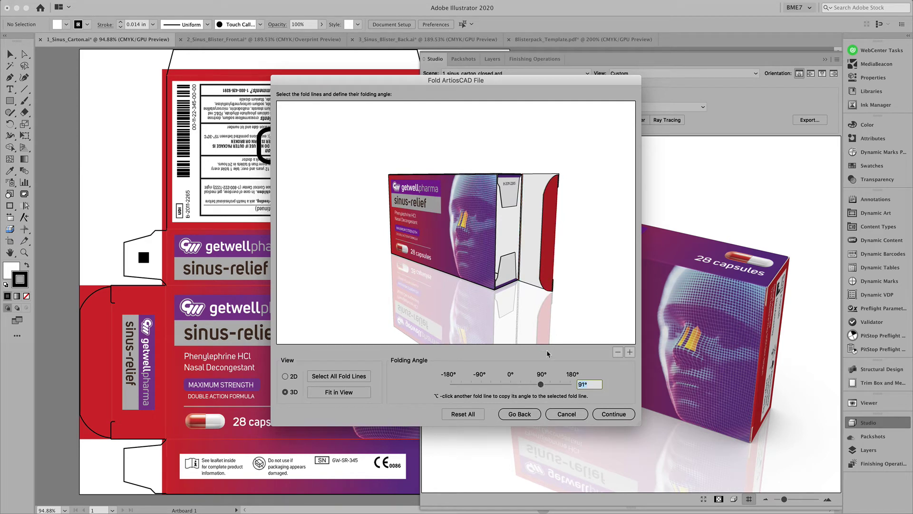
drag(543, 385, 512, 387)
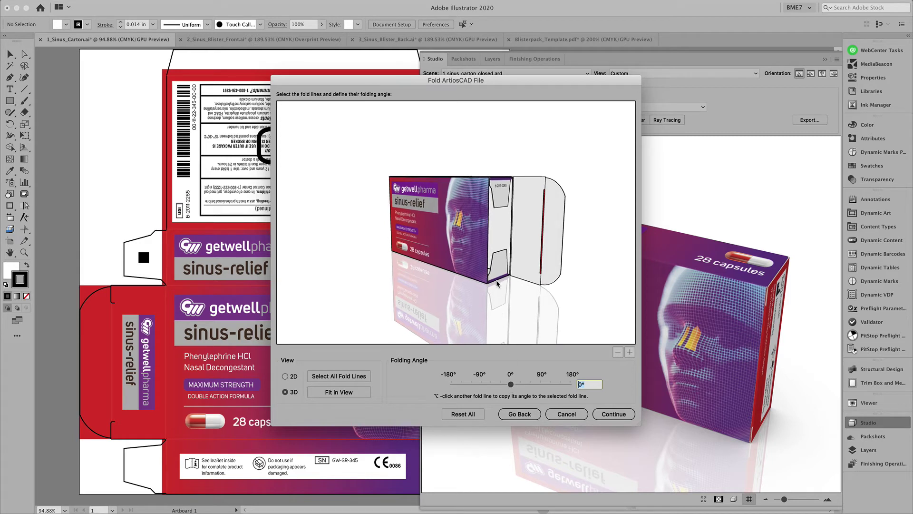
Set the top fold line to 90°, then open that flap partway to 69°
click(503, 239)
click(506, 180)
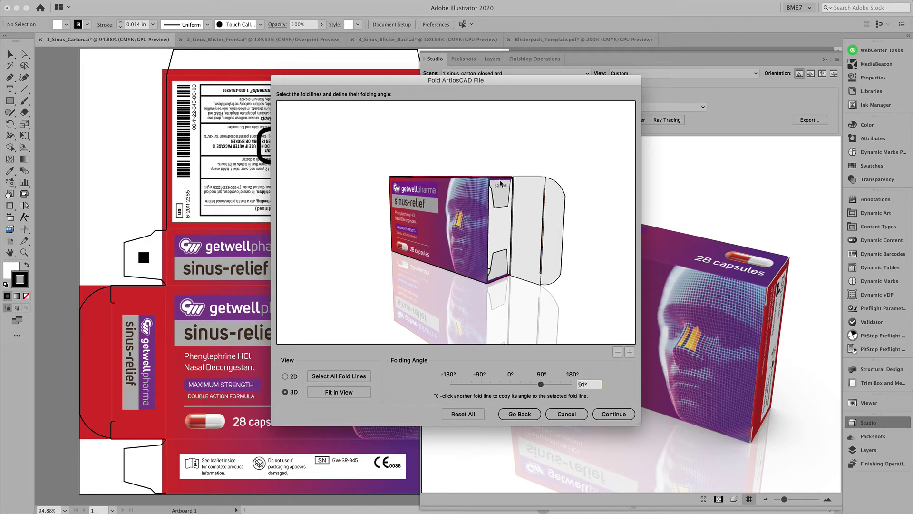
drag(501, 183, 500, 201)
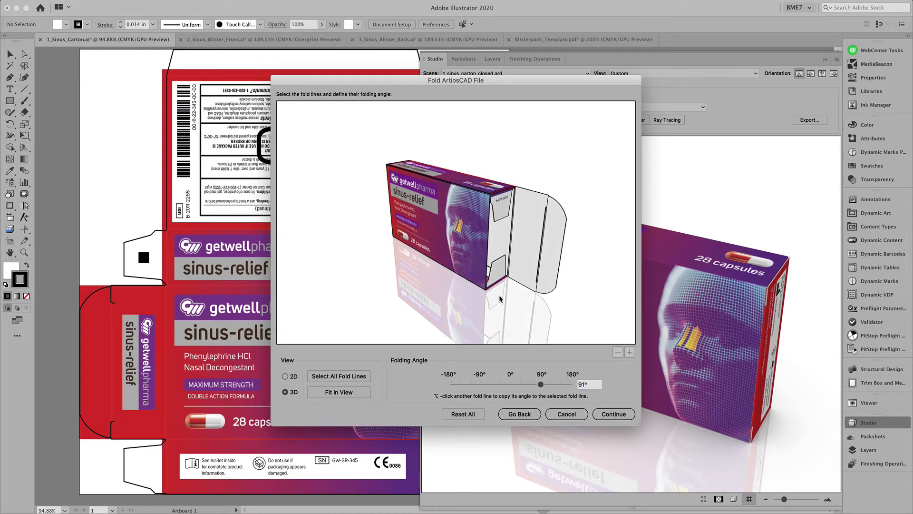
click(584, 387)
key(Return)
drag(541, 385, 533, 388)
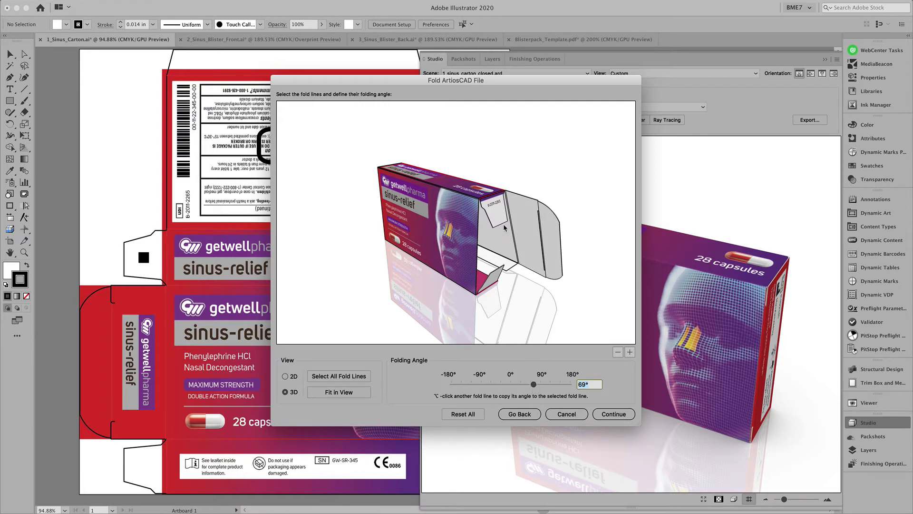
Restart Fold ArtiosCAD File and open the side flap out to 13°
click(837, 122)
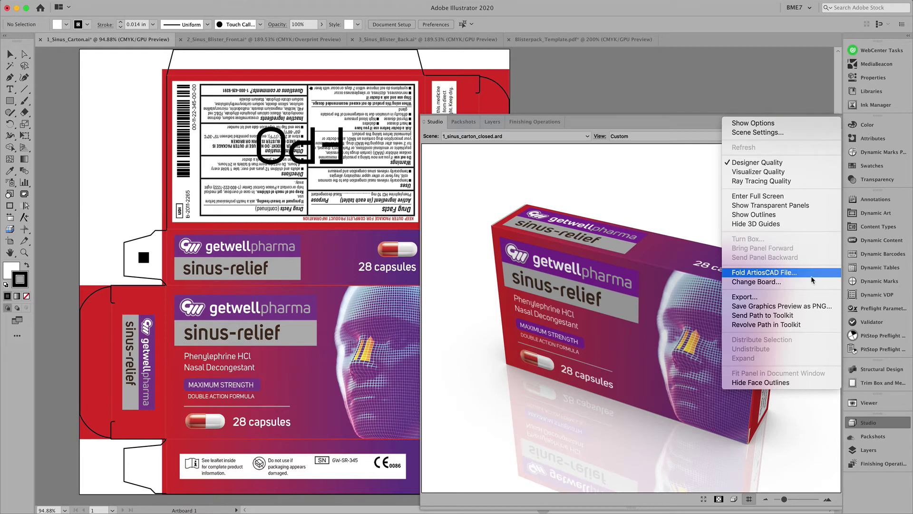
click(812, 279)
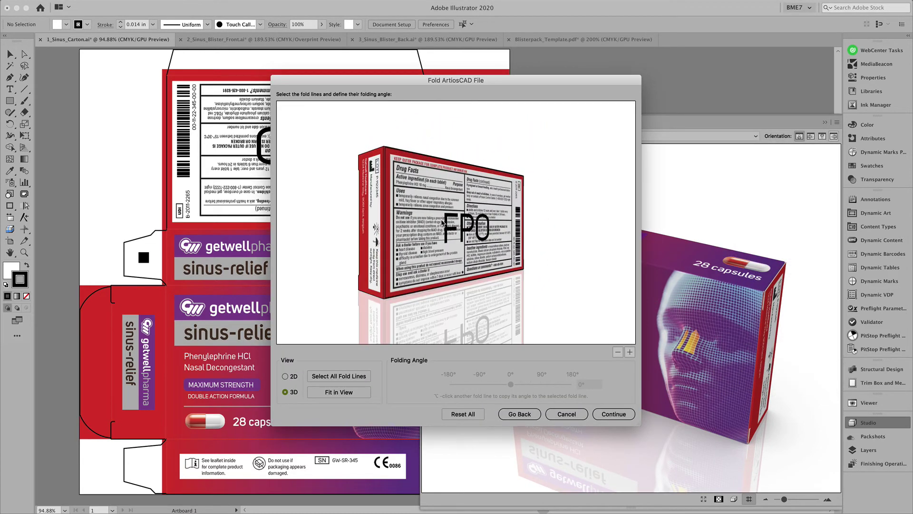
drag(446, 224, 545, 210)
click(552, 248)
drag(542, 386, 510, 386)
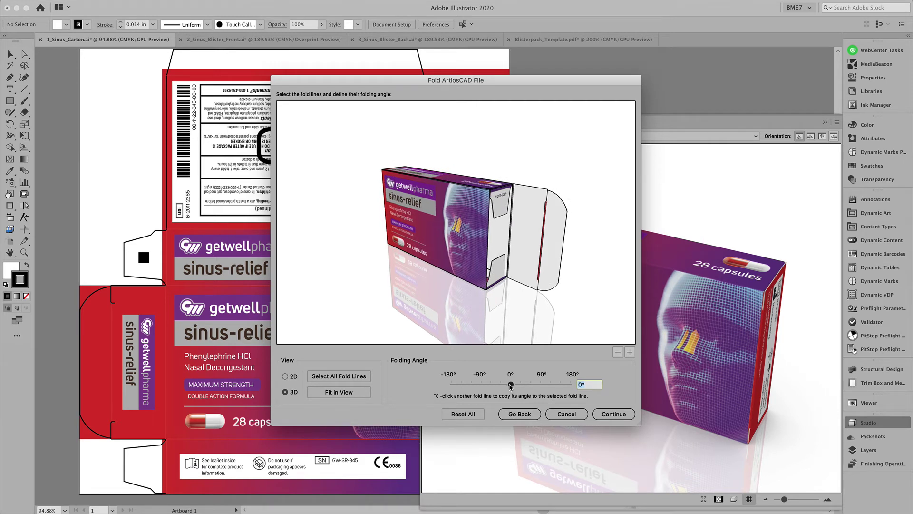
Open the top flap to 22° and the bottom flap to about -3°, then continue
click(498, 192)
drag(541, 385, 502, 386)
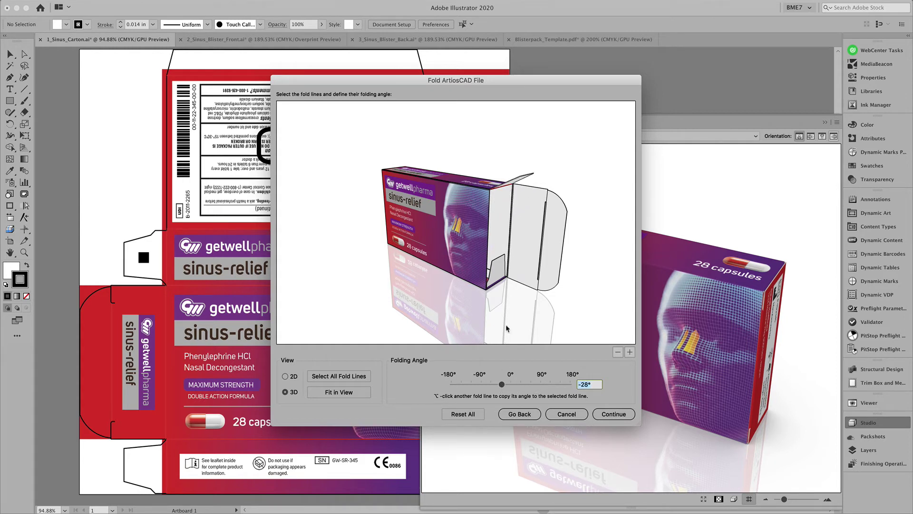
click(497, 285)
drag(541, 387, 510, 387)
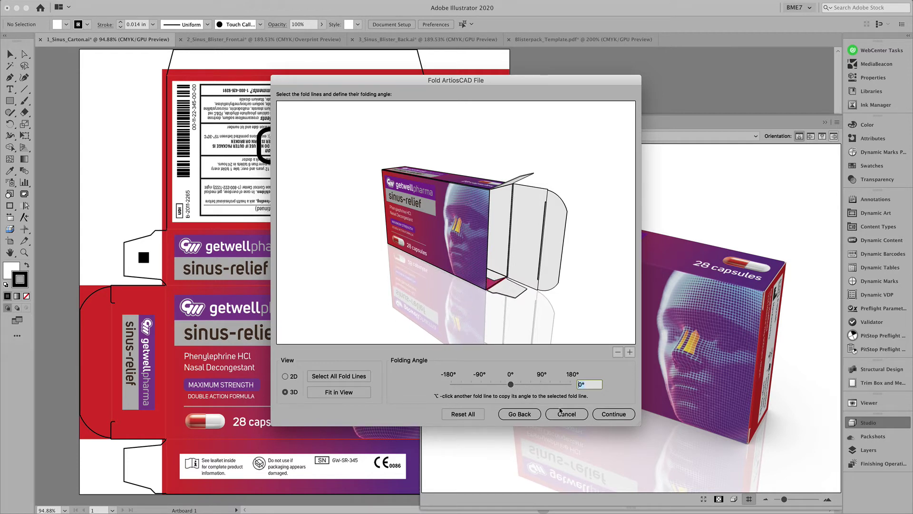
click(613, 414)
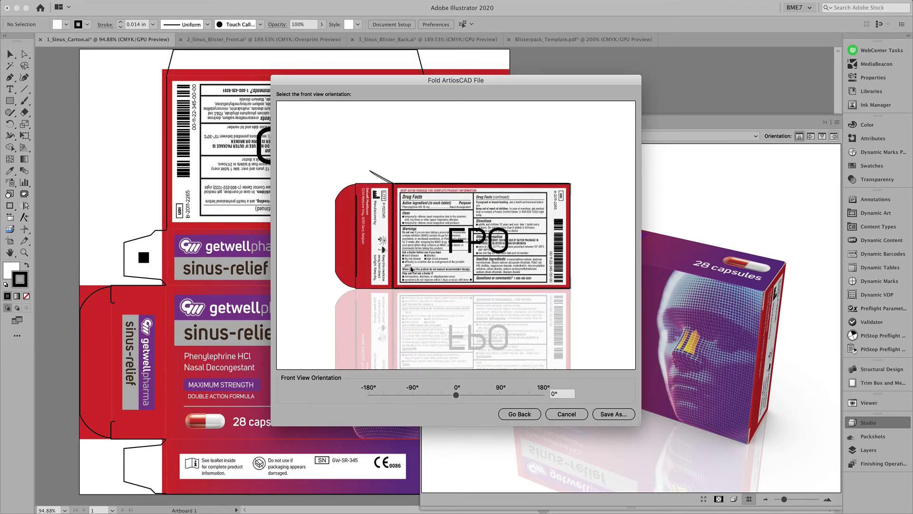
Set front view to -180°, save as 1_sinus_carton_closed_copy.ard, load as scene, and rotate to show flaps
drag(456, 398, 369, 398)
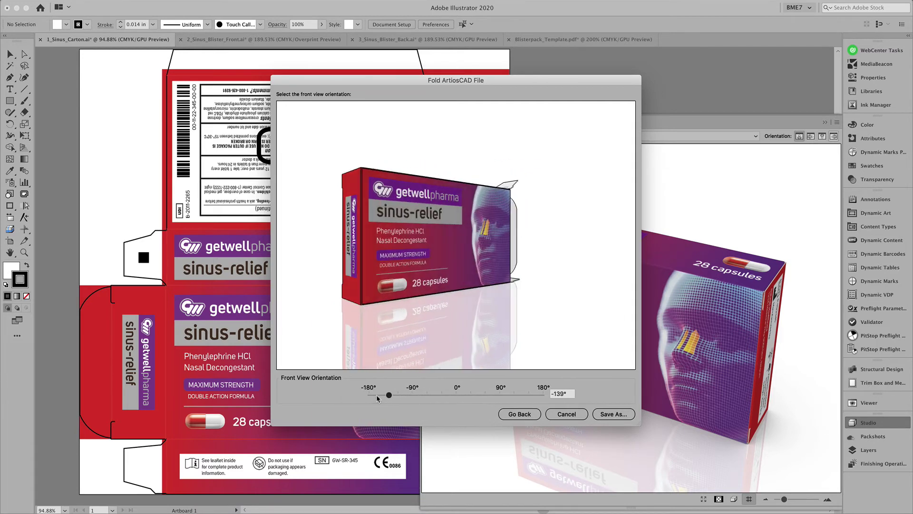
click(619, 415)
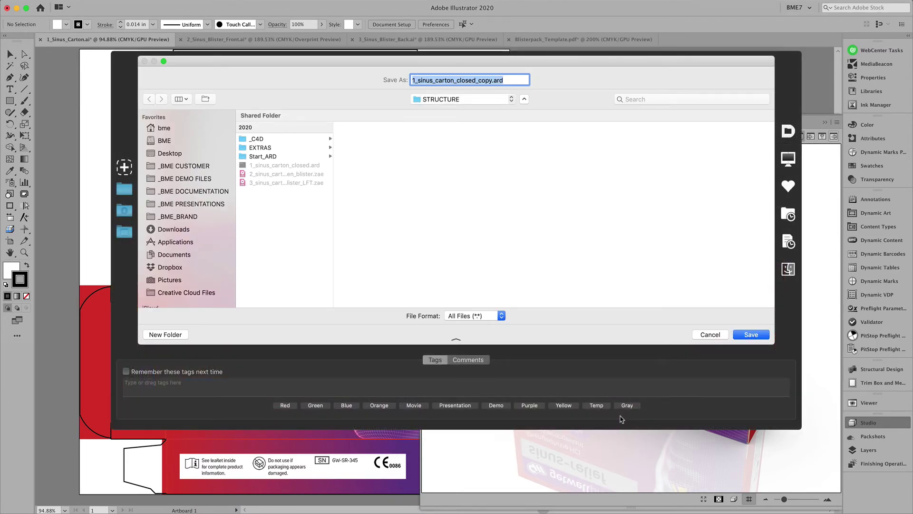
click(740, 336)
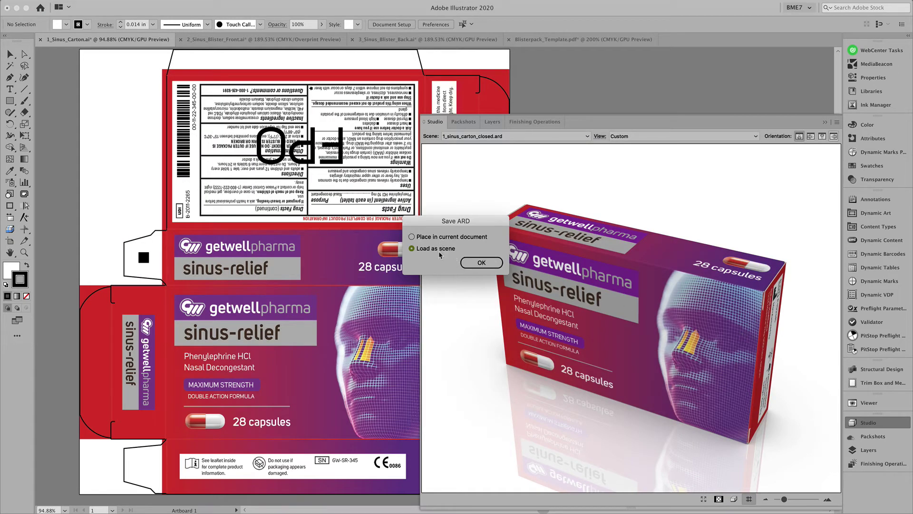
click(480, 262)
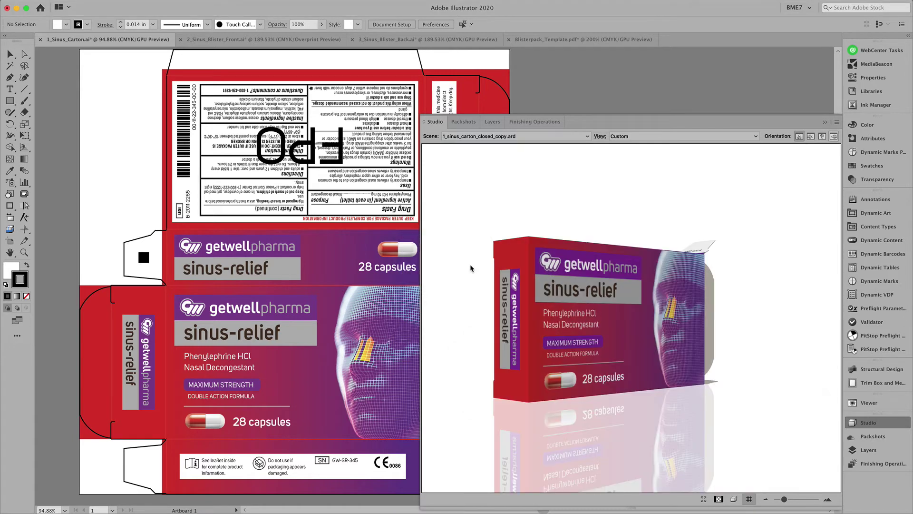
drag(619, 314, 536, 322)
drag(621, 314, 630, 319)
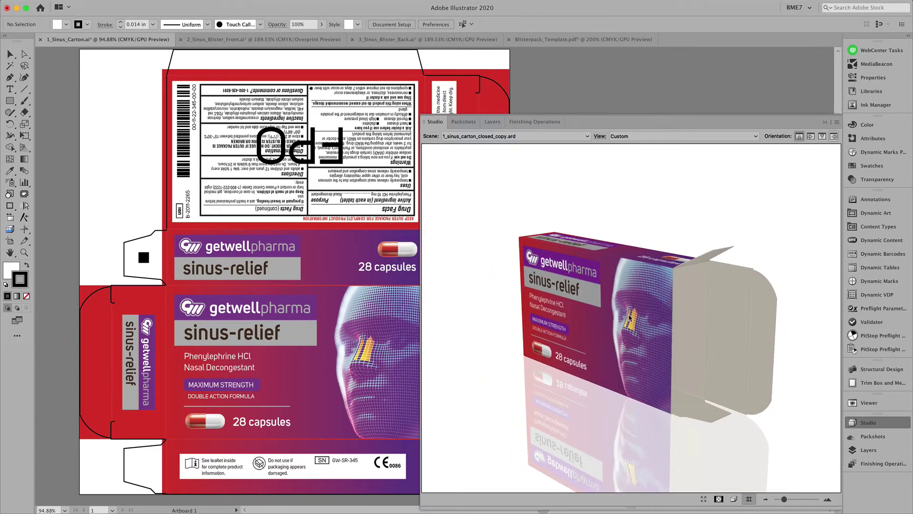
Export the scene as Collada 1_Sinus_Carton.zae to the Desktop, then close Studio Toolkit's About window
click(837, 123)
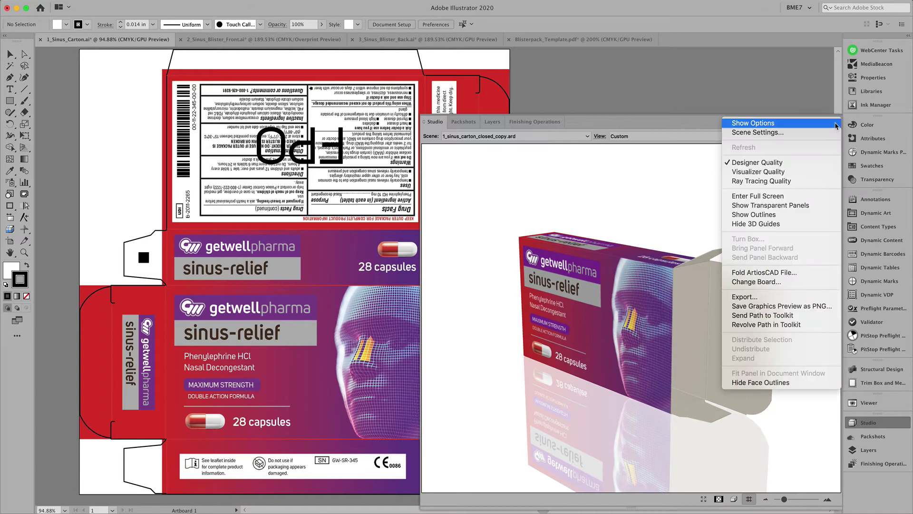
click(804, 297)
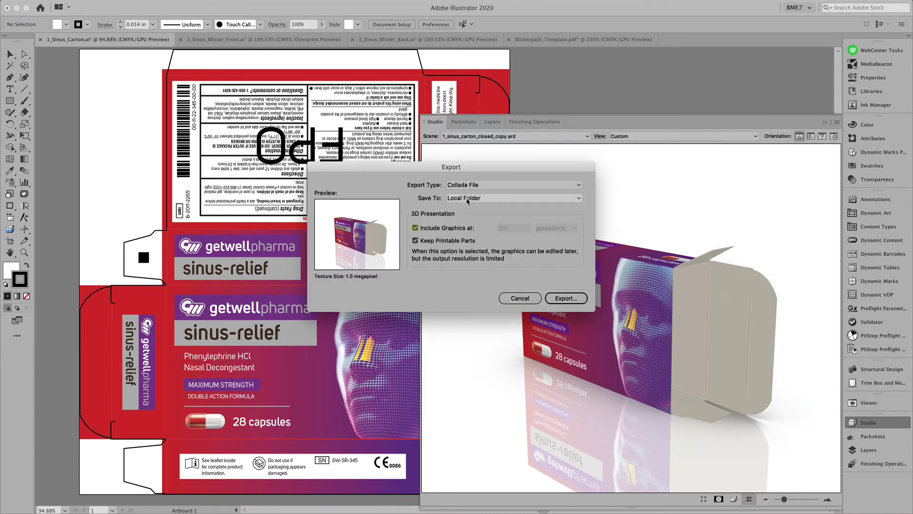
click(565, 299)
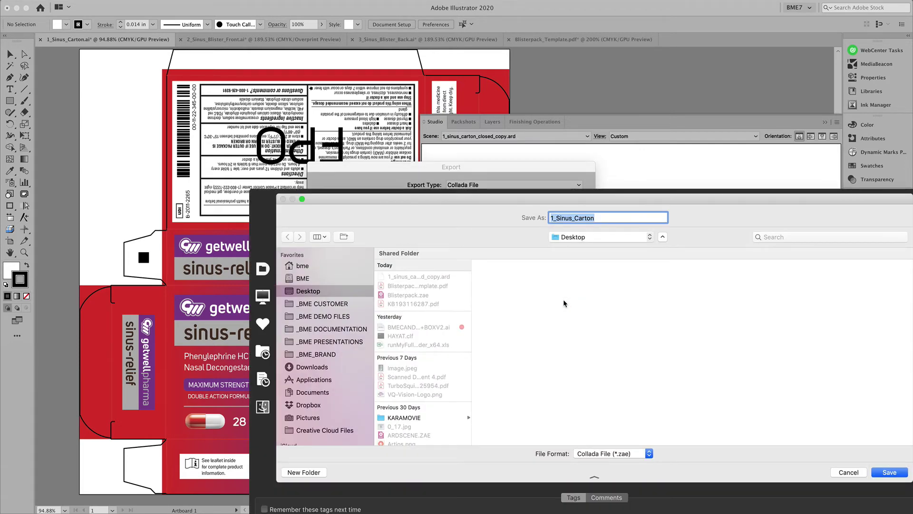
key(Return)
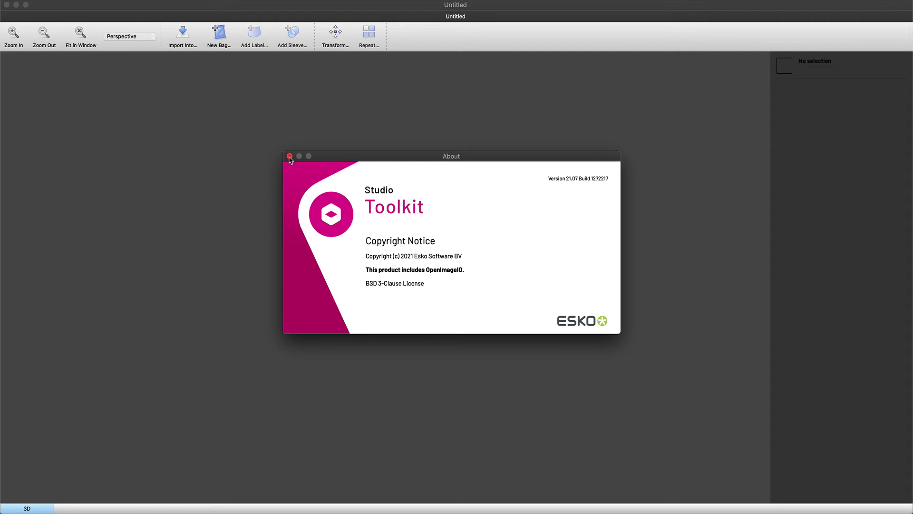
click(290, 156)
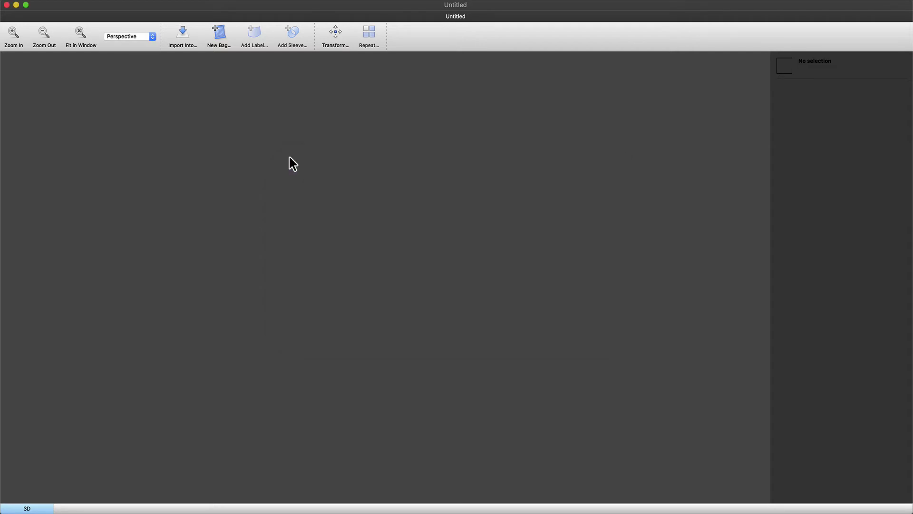
click(95, 1)
Open 1_Sinus_Carton.zae in Studio Toolkit and orbit to see the carton in perspective
click(90, 20)
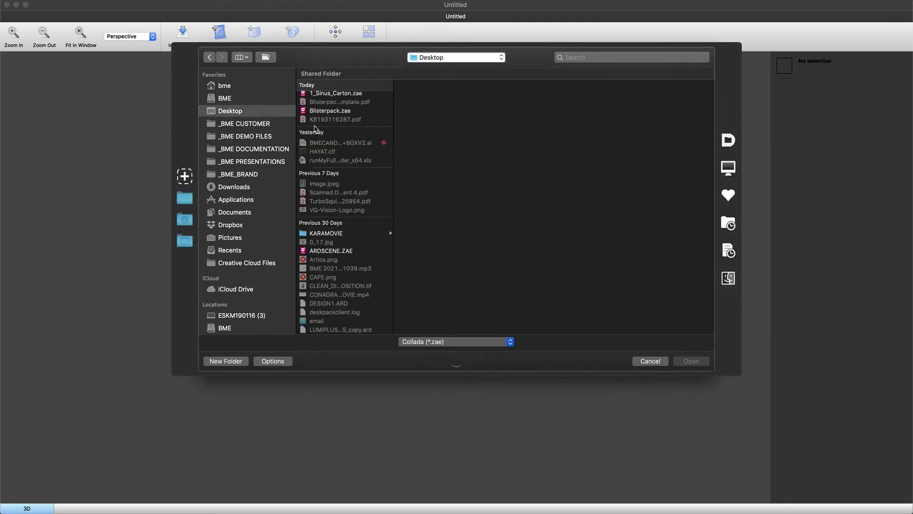
click(347, 111)
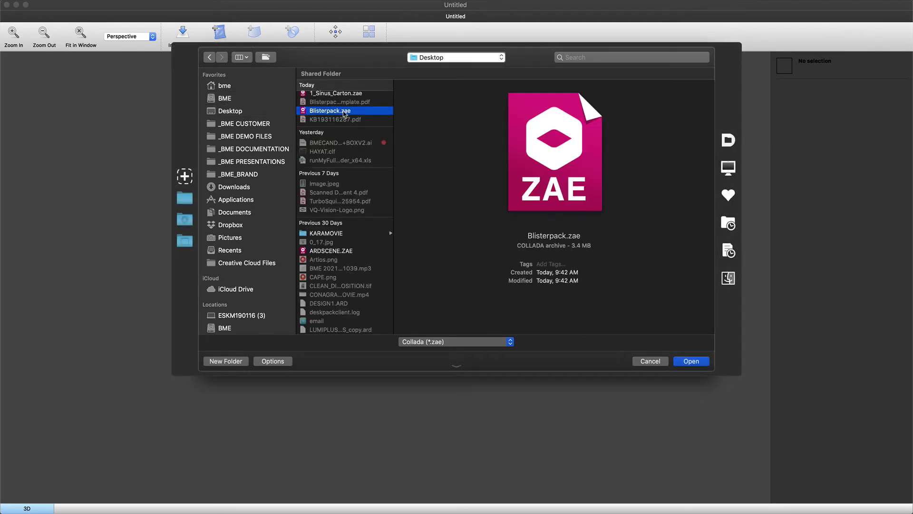
click(359, 95)
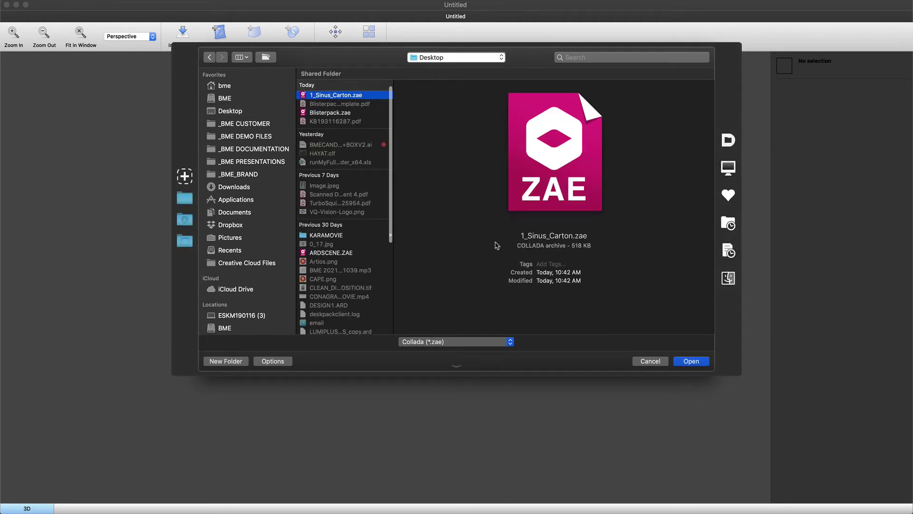
click(692, 362)
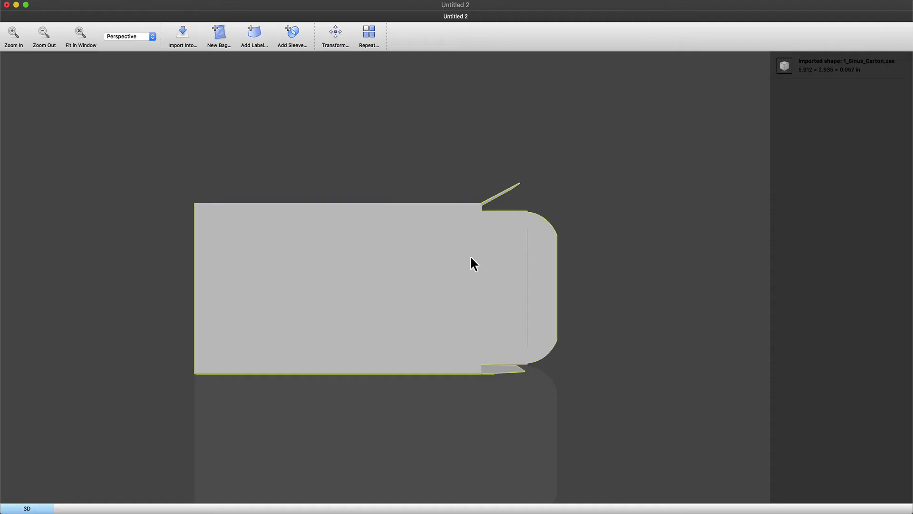
drag(470, 255, 379, 316)
Import Blisterpack.zae into the same scene beside the carton
click(181, 36)
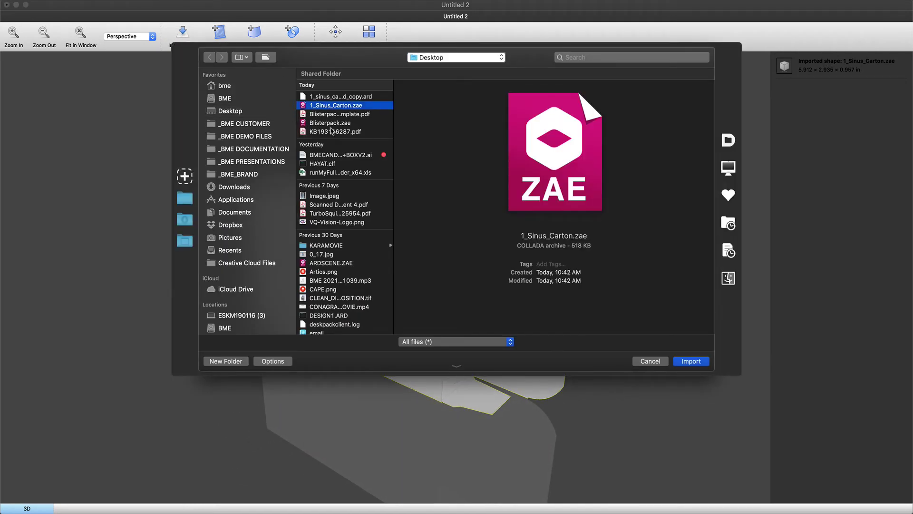
click(332, 125)
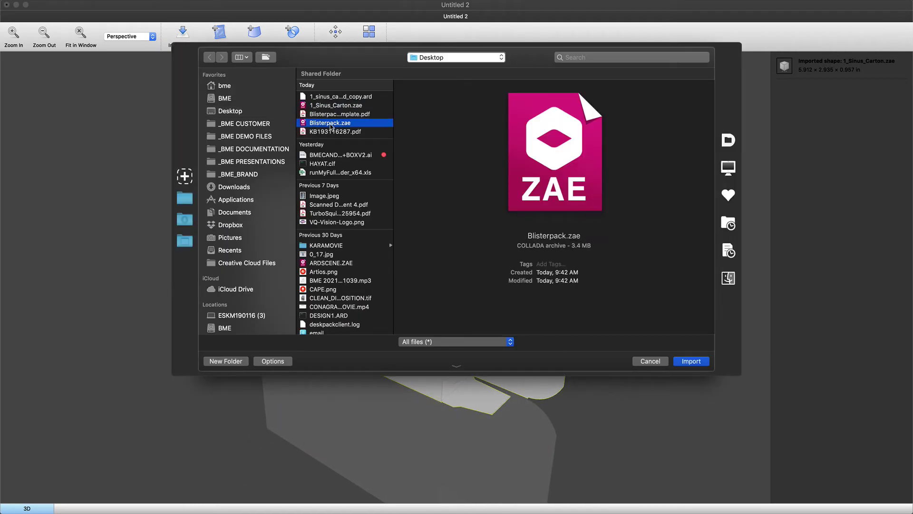
click(690, 363)
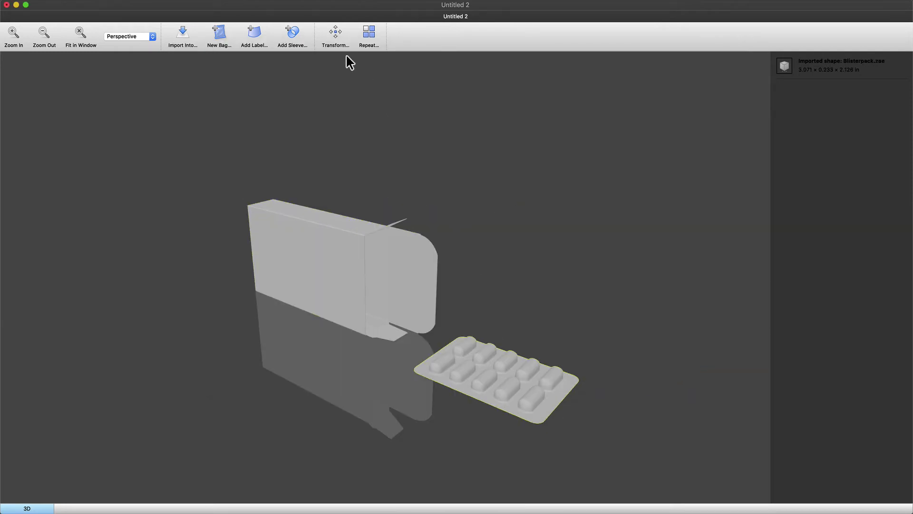
Stand the blister pack upright (90° about X) and slide it back and left into the carton
click(336, 36)
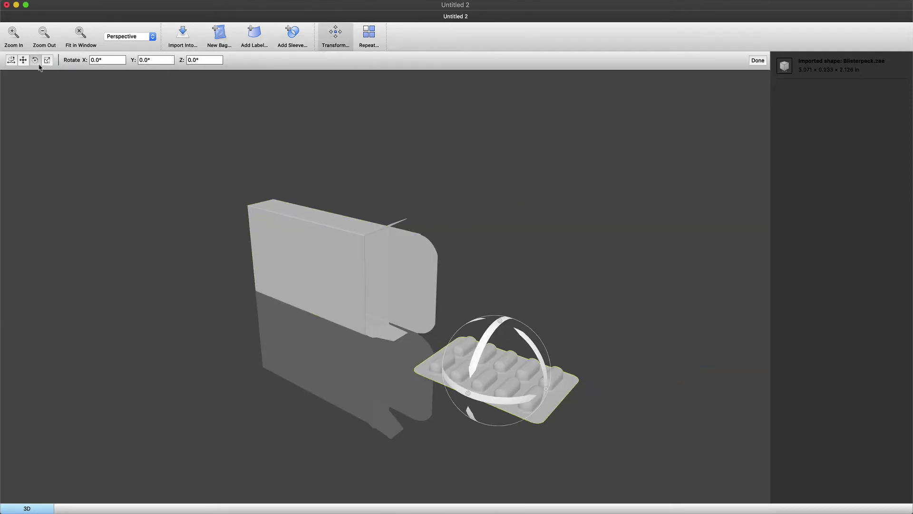
drag(501, 326, 454, 417)
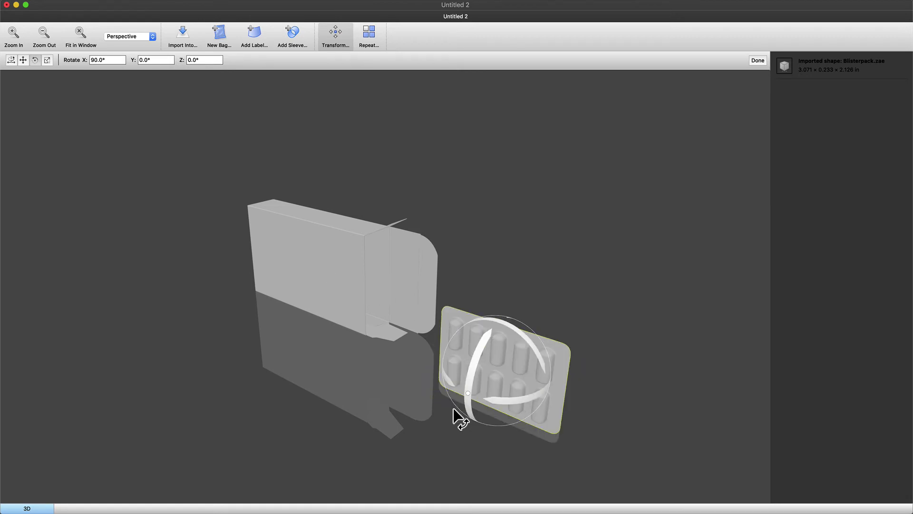
click(23, 60)
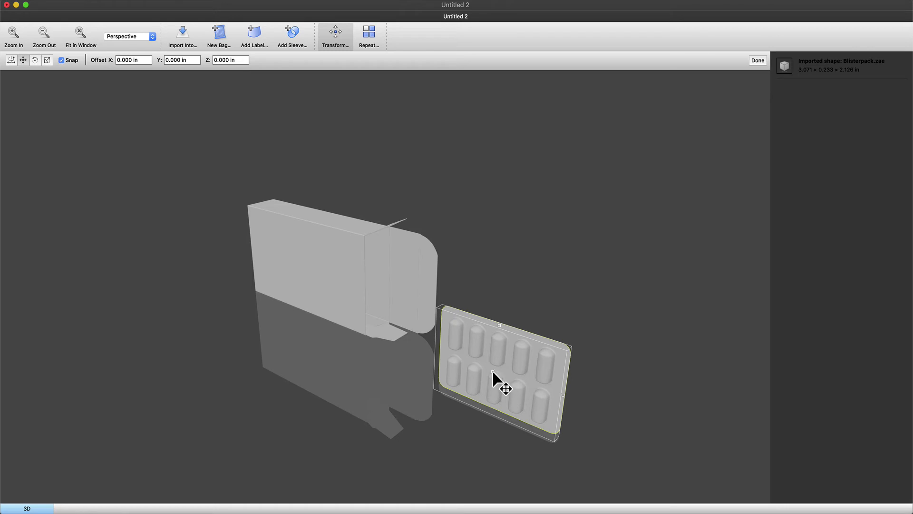
mouse_move(492, 372)
mouse_down()
mouse_move(513, 355)
mouse_move(502, 360)
mouse_up()
drag(581, 393, 402, 315)
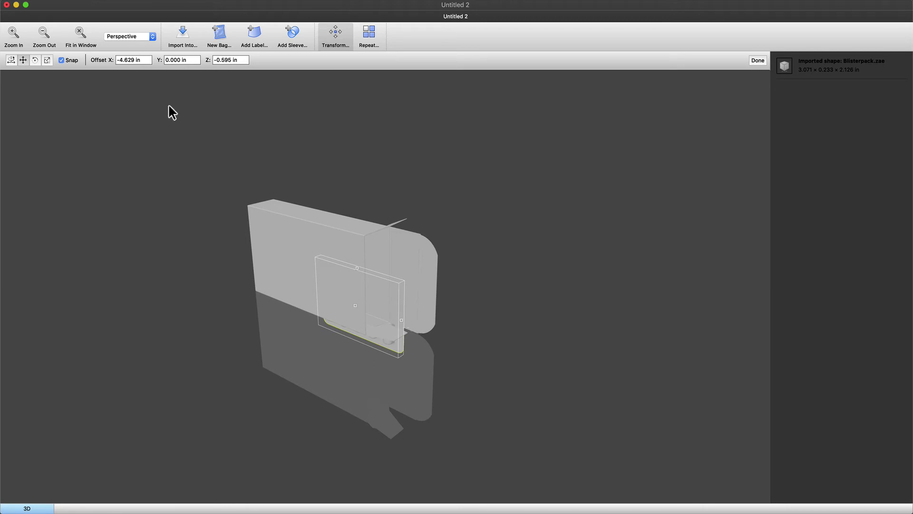
Enlarge the blister to about 146%, move it up and left over the carton front, and view from the front
click(47, 60)
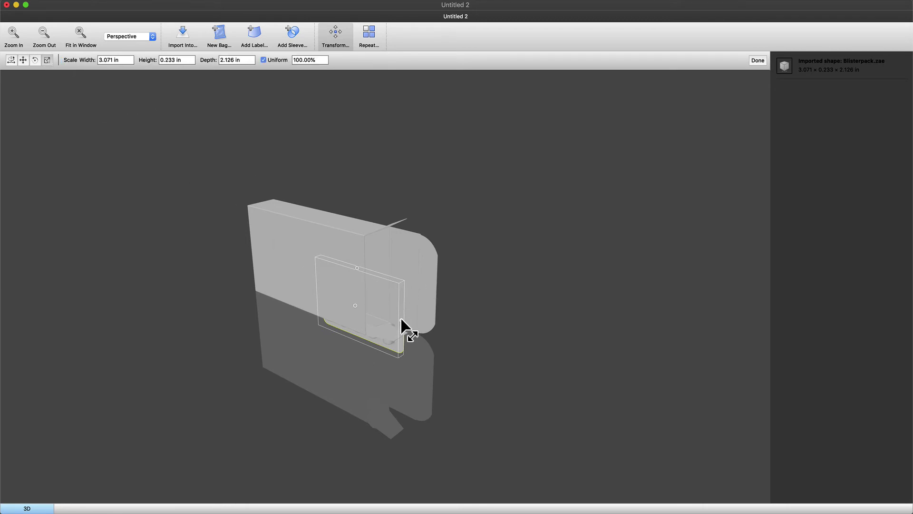
drag(403, 321, 450, 315)
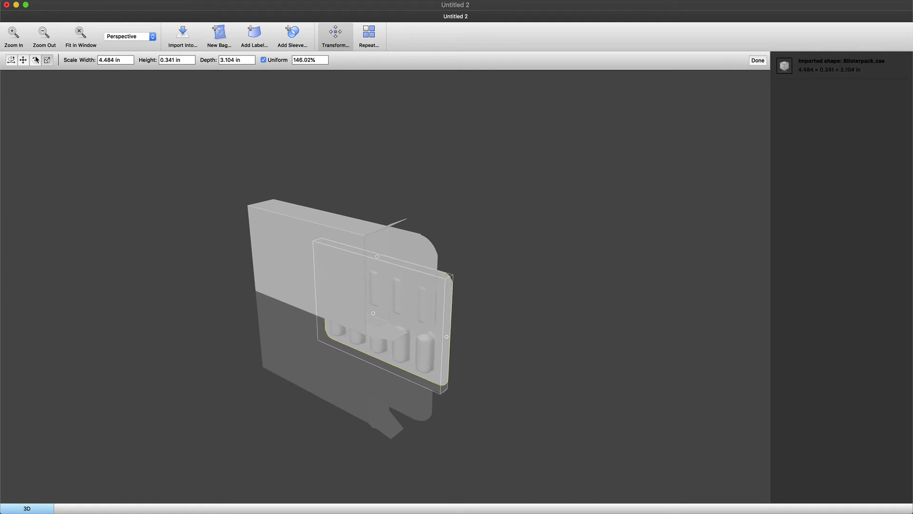
click(23, 60)
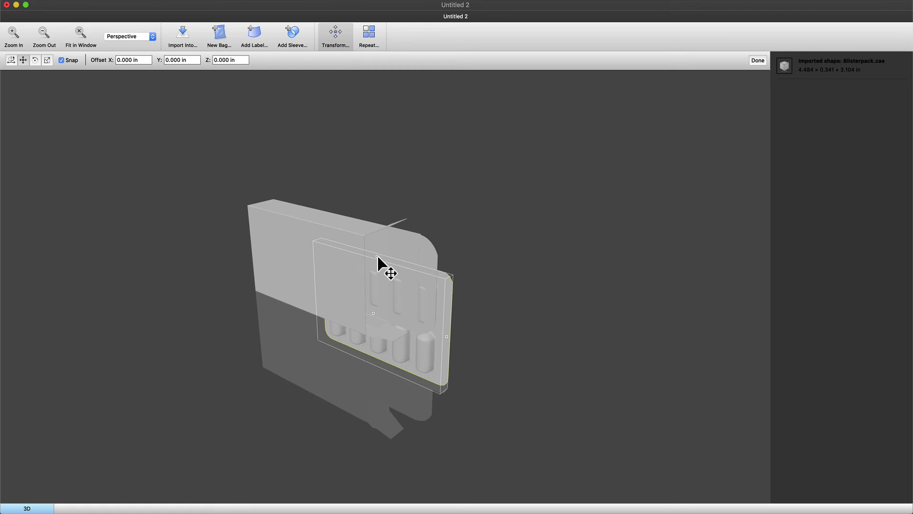
drag(378, 254, 382, 228)
drag(452, 309, 410, 294)
key(super+1)
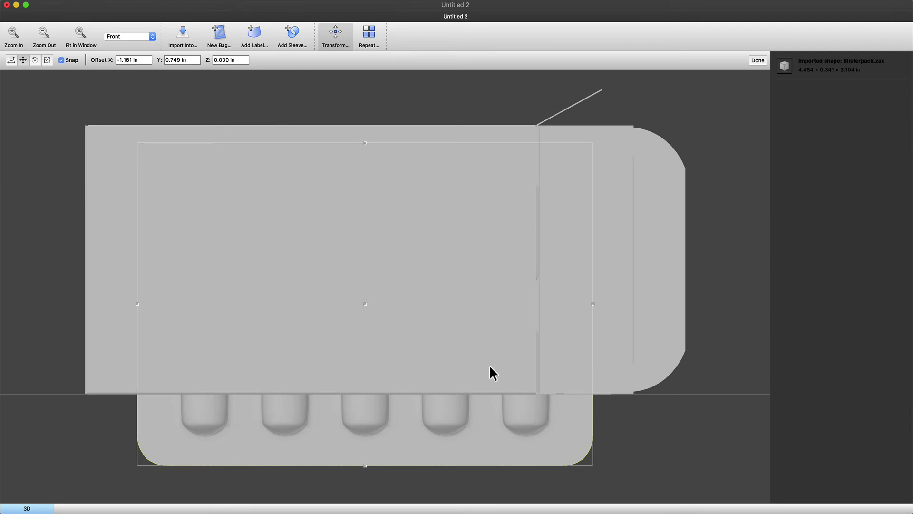
Shrink the blister pack to fit the carton face and nudge it up 0.037 in
click(46, 60)
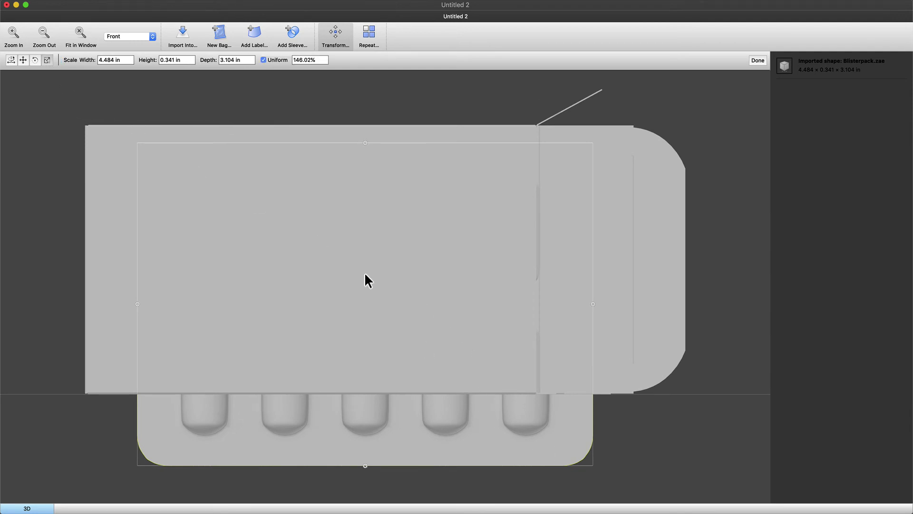
middle_drag(593, 473, 581, 461)
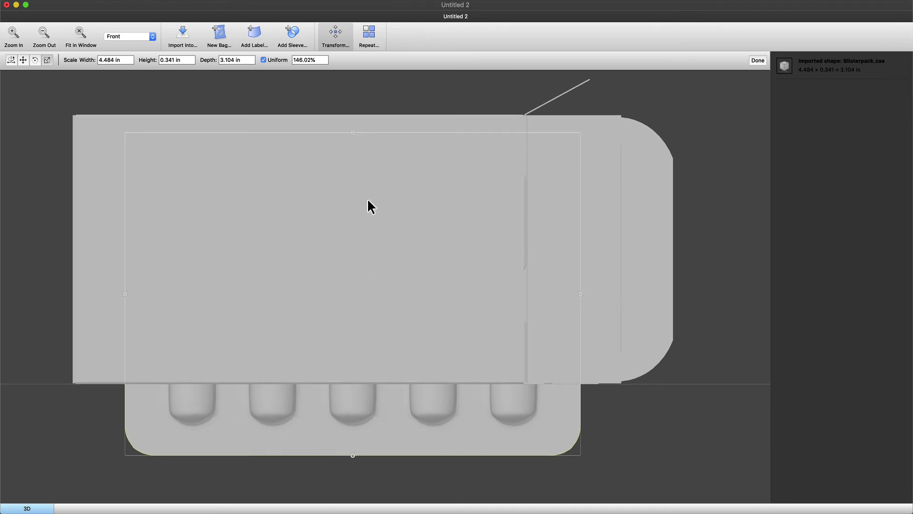
drag(353, 455, 359, 406)
click(23, 60)
drag(355, 407, 355, 385)
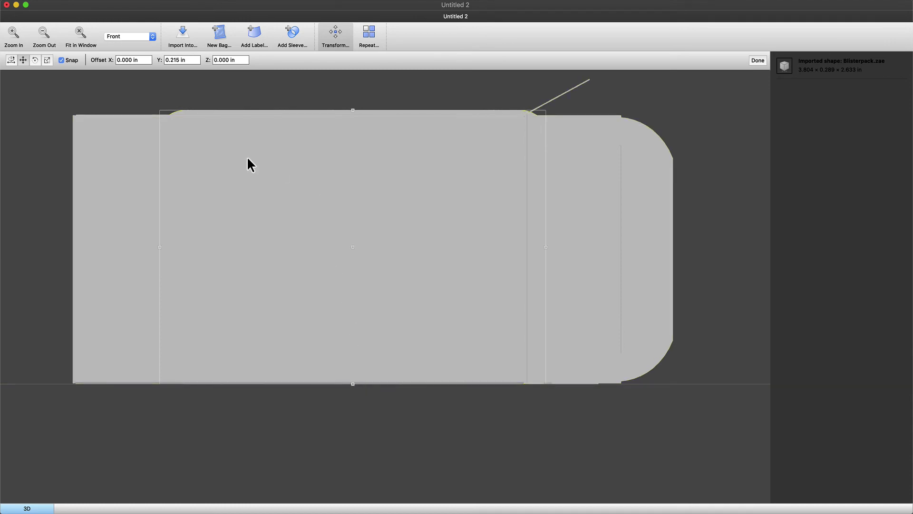
click(47, 60)
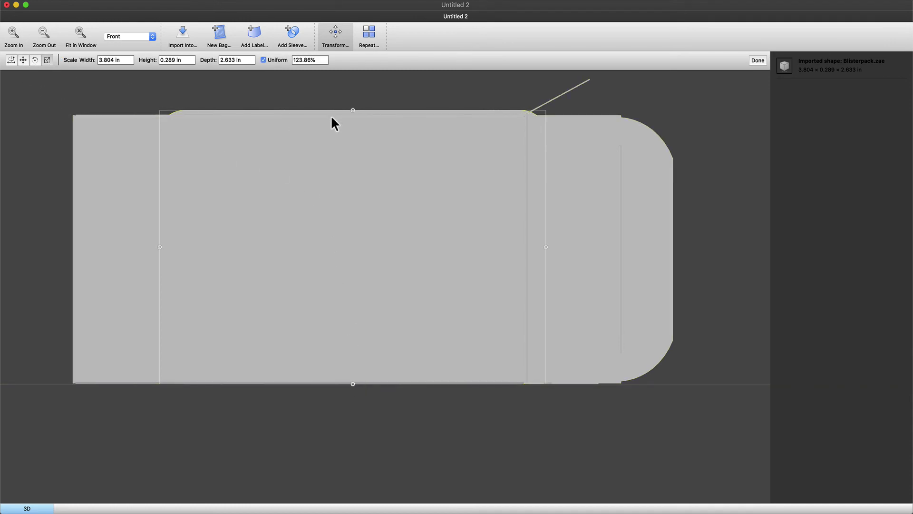
mouse_move(353, 110)
mouse_down()
mouse_move(350, 127)
mouse_move(353, 119)
mouse_up()
click(23, 60)
From the Left view push the blister 0.595 in into the box, then check Back, Right, Top and Perspective views
key(super+3)
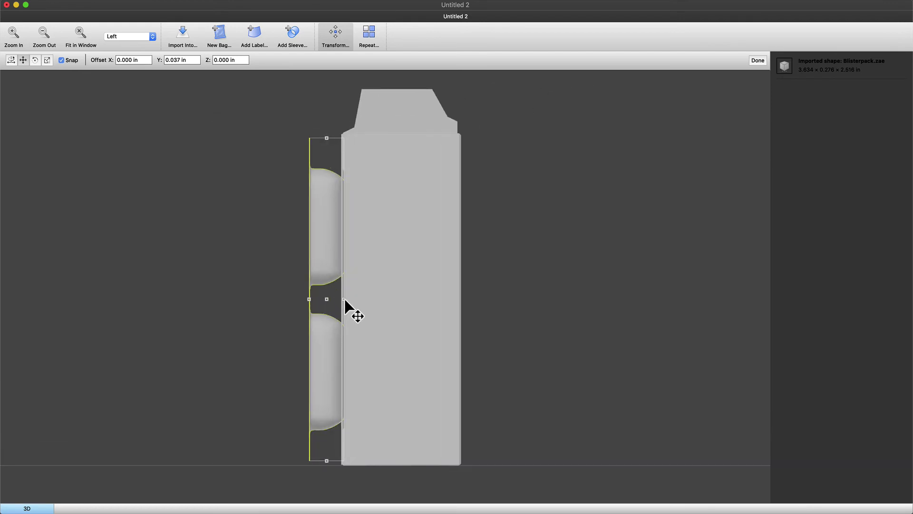
drag(346, 300, 419, 298)
key(super+2)
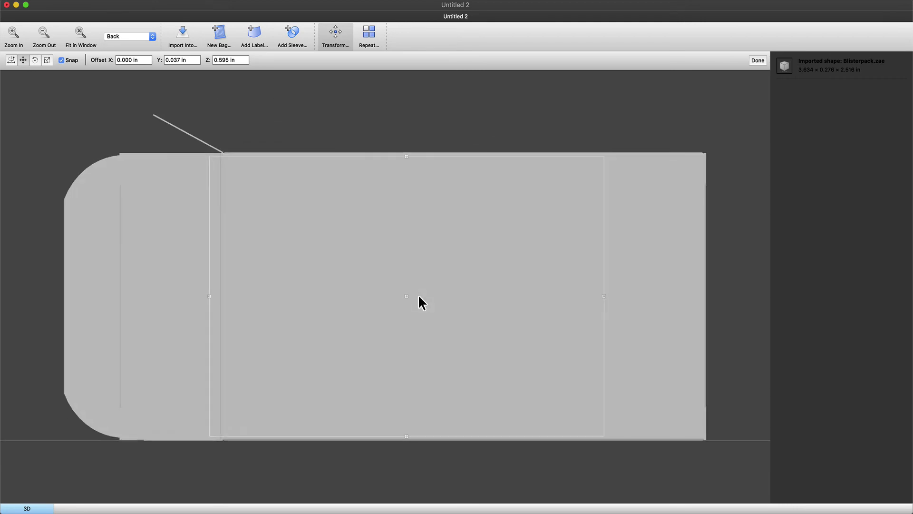
key(super+4)
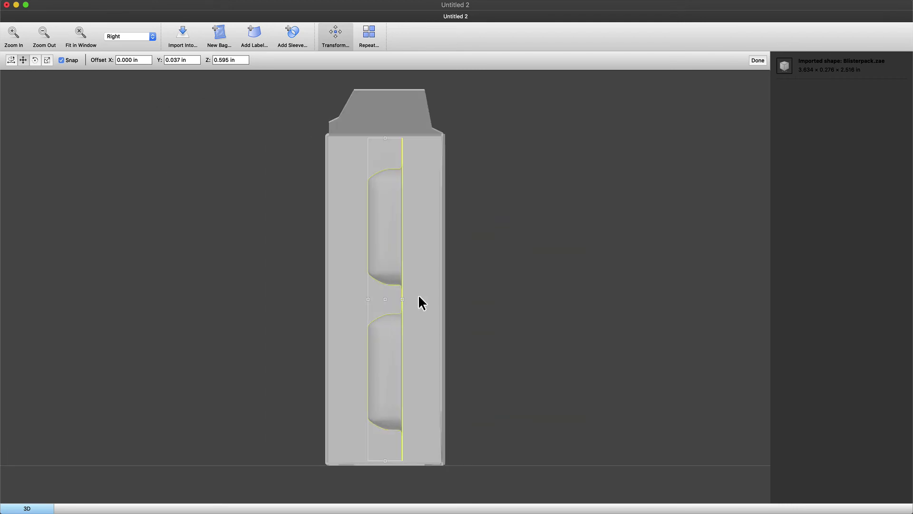
key(super+5)
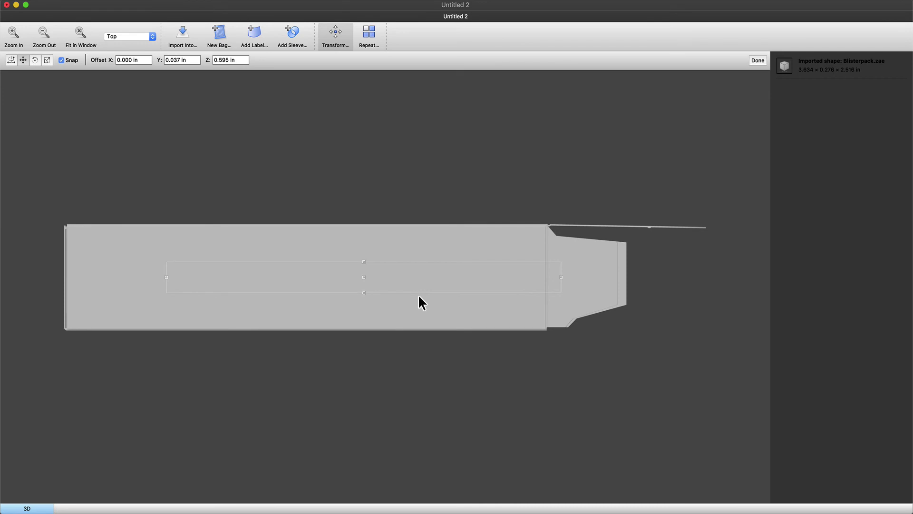
key(super+0)
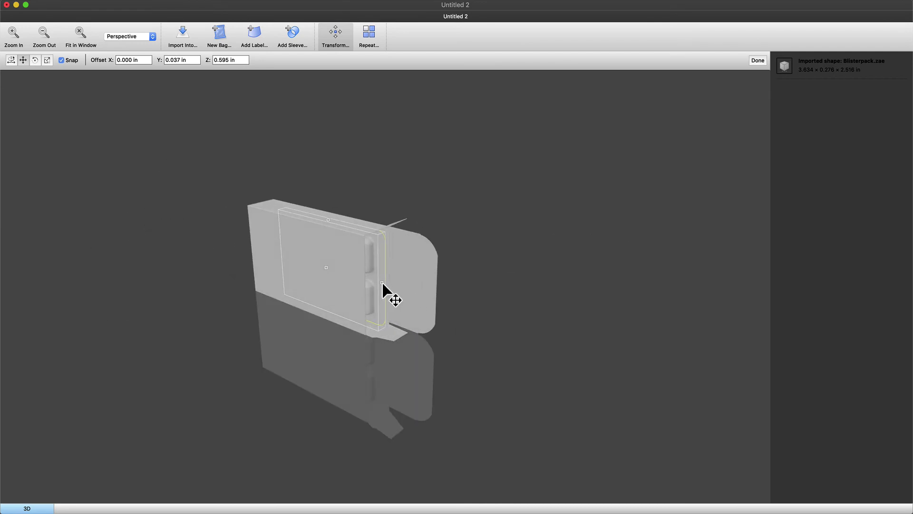
Shift the blister 0.833 in along X, save the scene as SCENECOMBO.zae on the Desktop, and return to Illustrator
drag(382, 280, 408, 296)
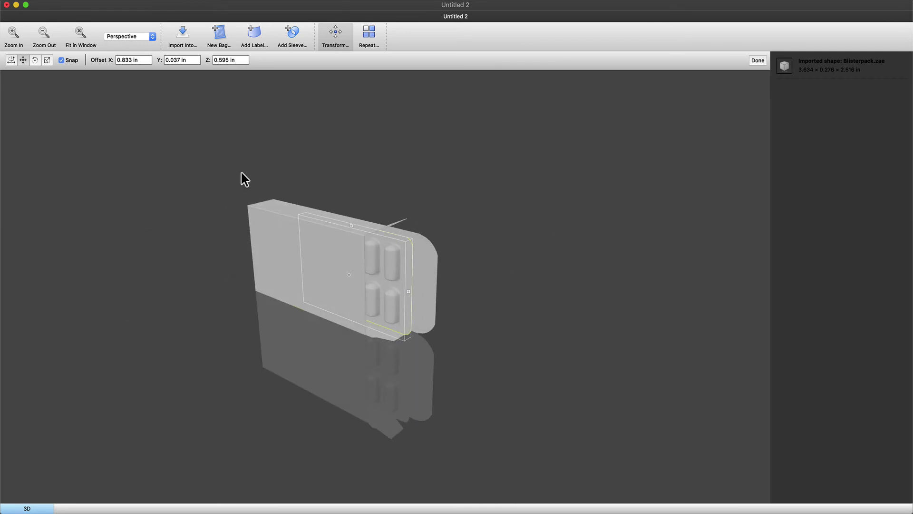
click(85, 2)
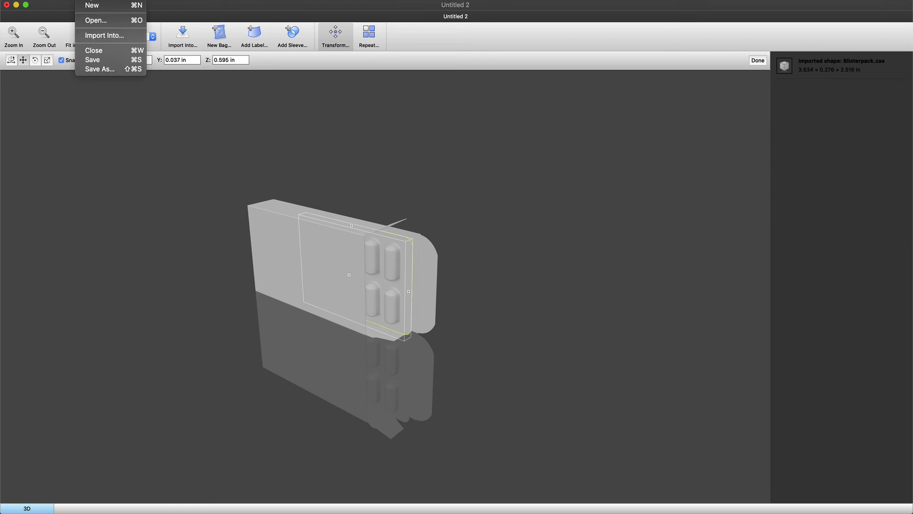
click(102, 72)
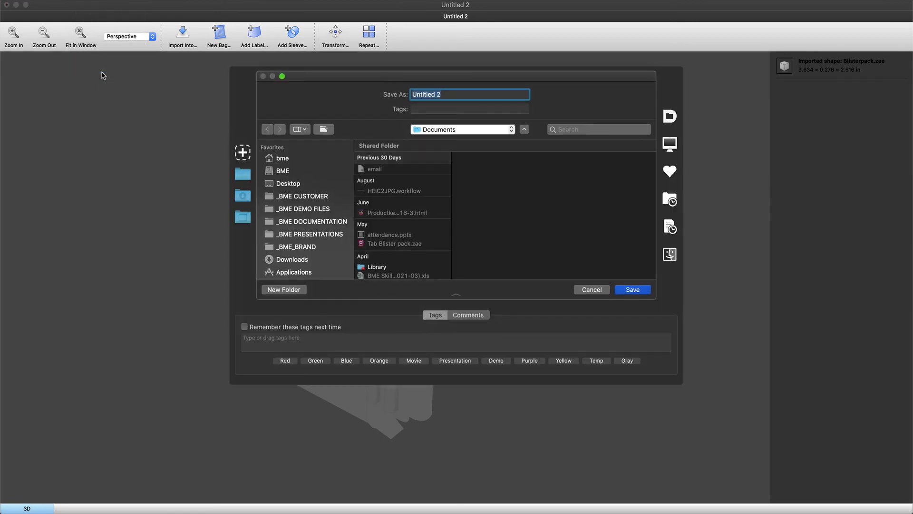
text(SCENECOMBO)
key(super+shift+d)
key(Return)
key(super+Tab)
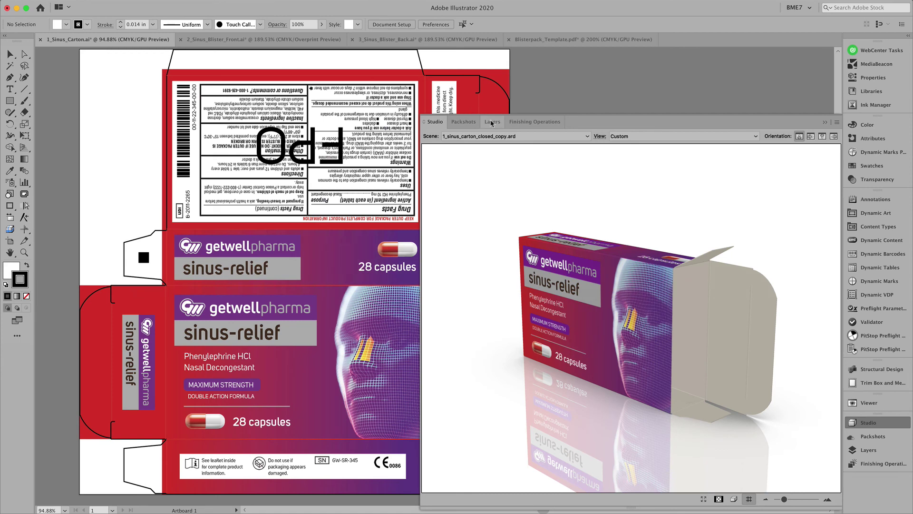
Switch the Studio scene from the closed carton to 2_sinus_carton_open_blister.zae and rotate the view
click(497, 138)
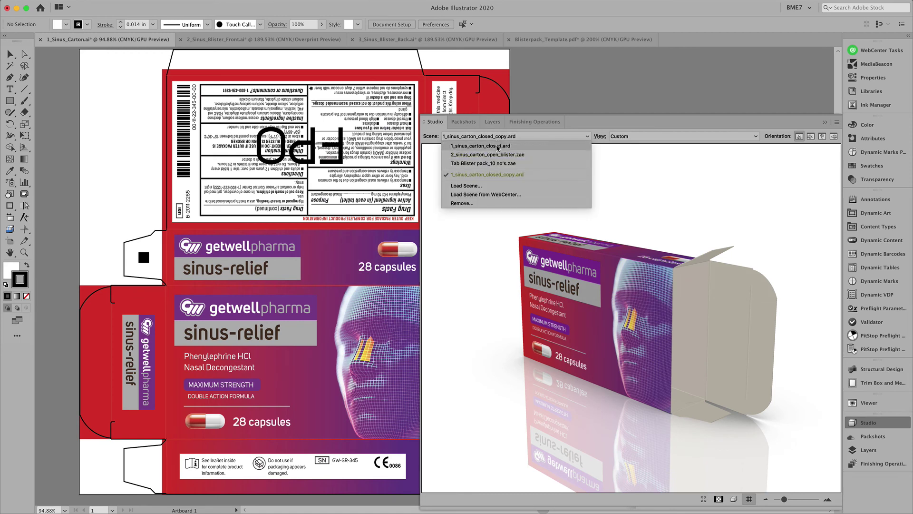
click(497, 146)
click(498, 136)
click(497, 155)
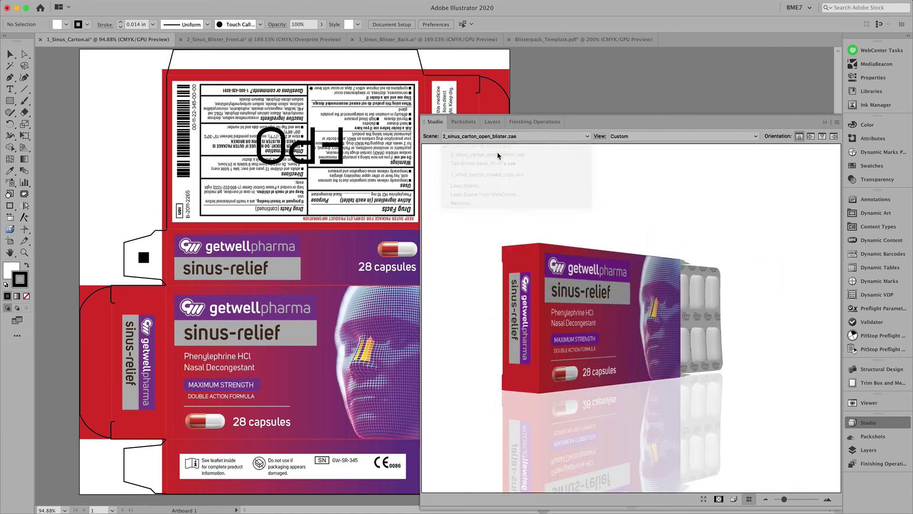
click(498, 137)
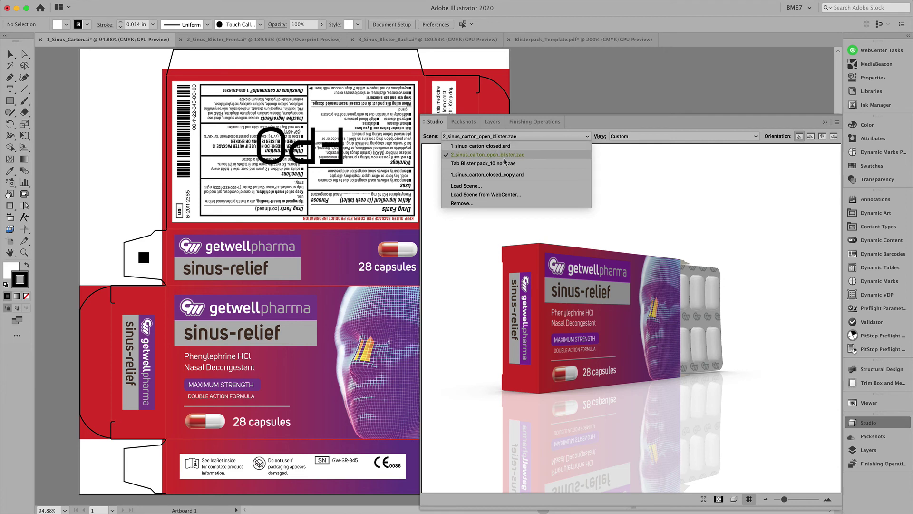
click(649, 166)
drag(678, 289, 584, 311)
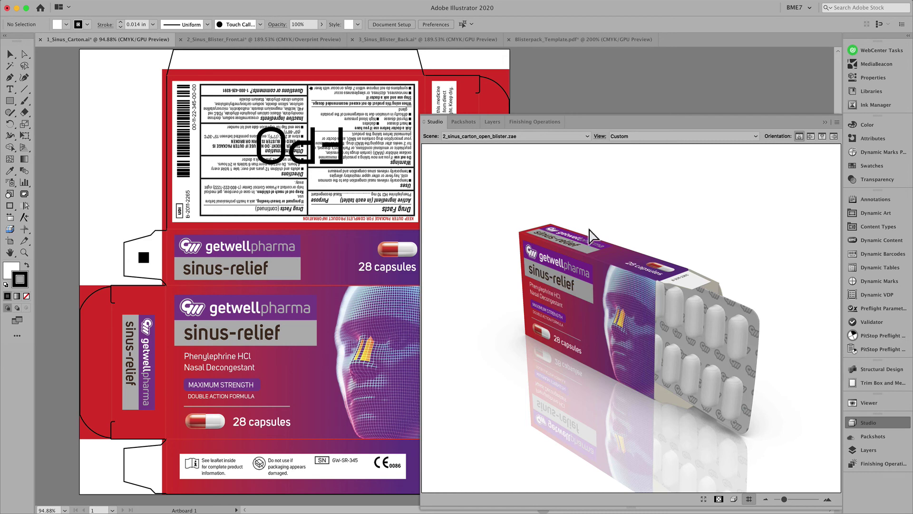
Show the Studio scene options, render the carton at Visualizer quality, and bring up the Export dialog
click(836, 122)
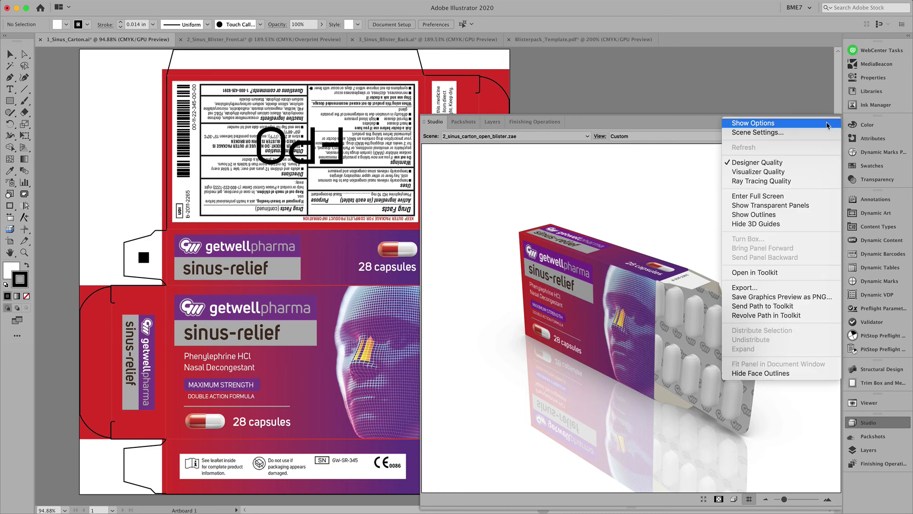
click(828, 125)
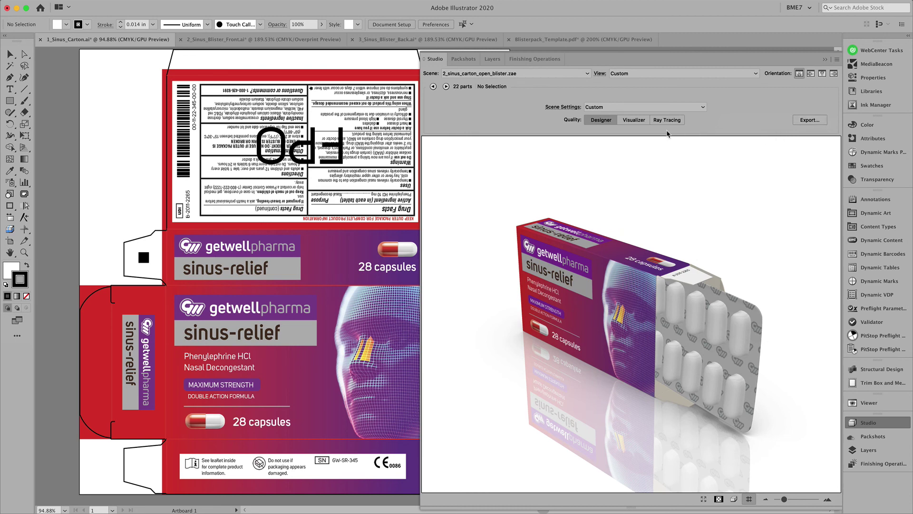
click(635, 119)
key(ctrl+Tab)
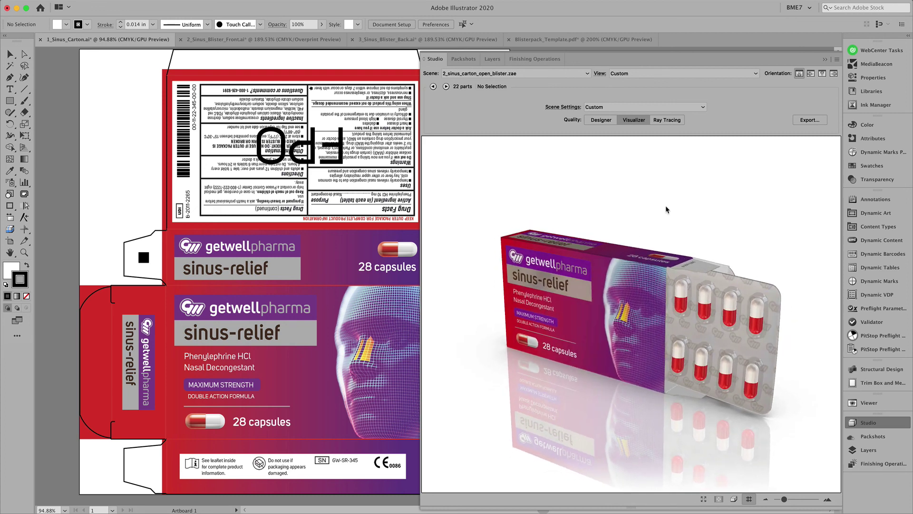
click(796, 122)
Set the export type to Image, then cancel the Export dialog without exporting
click(464, 189)
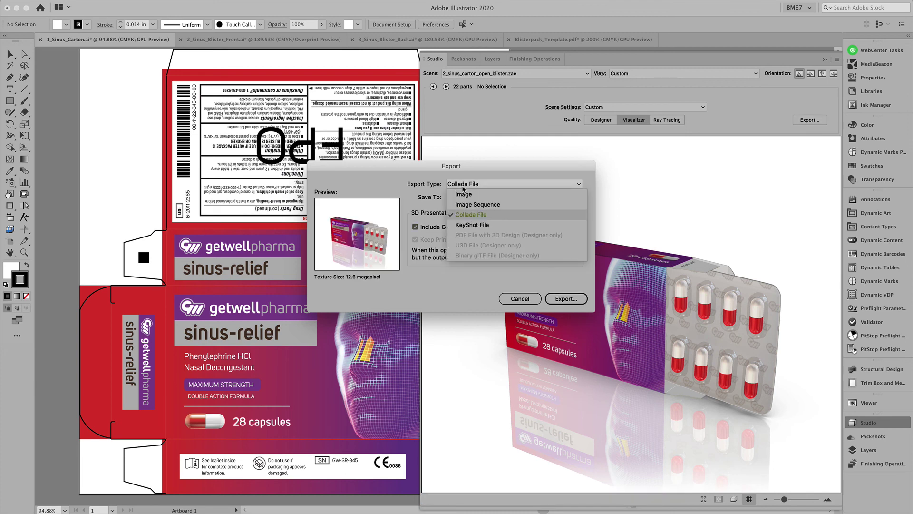
click(473, 197)
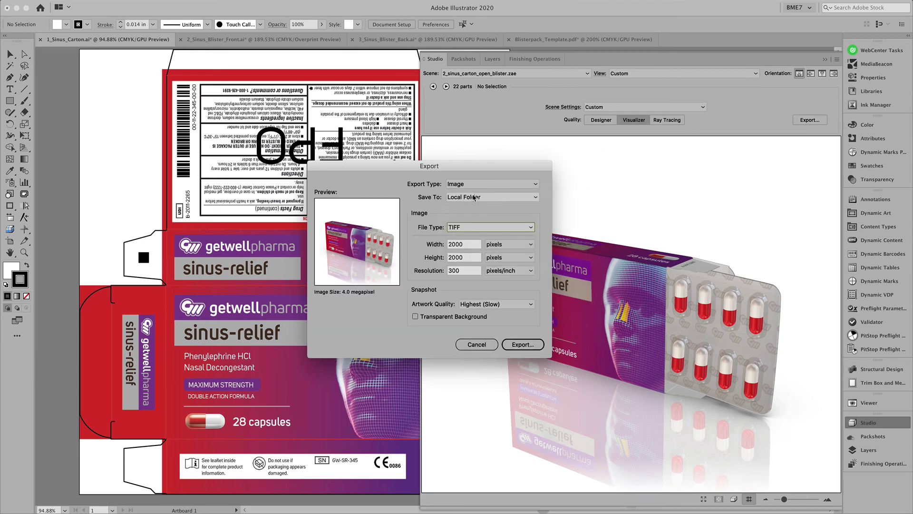
click(479, 346)
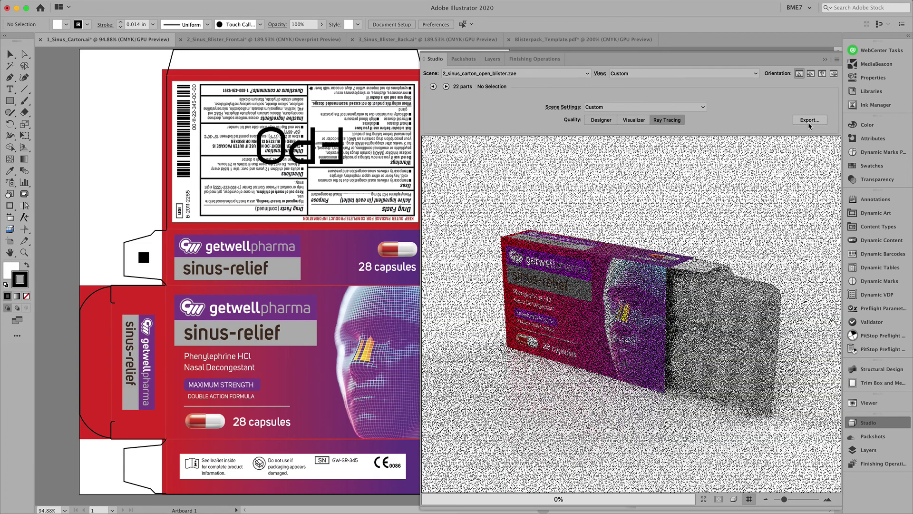
Review the ray-traced scene's export settings with rendering on Packshots (Esko Cloud), then cancel
click(809, 123)
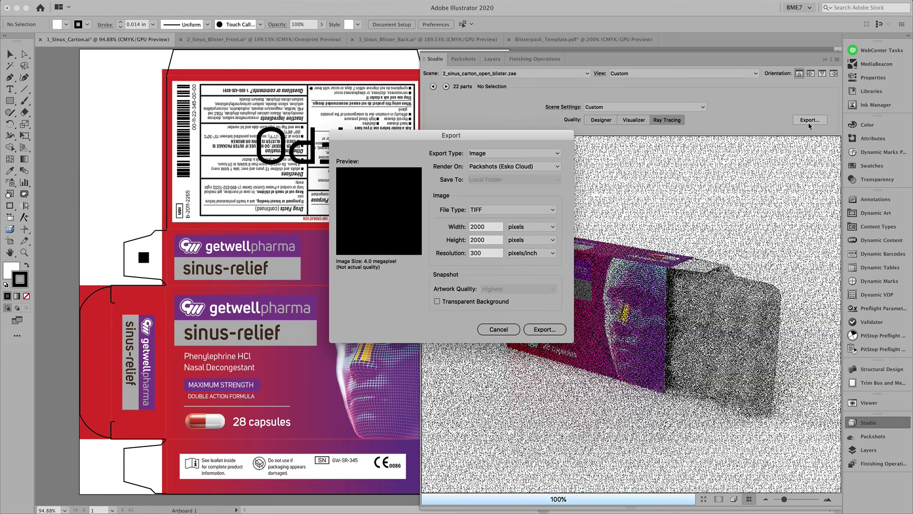
click(533, 168)
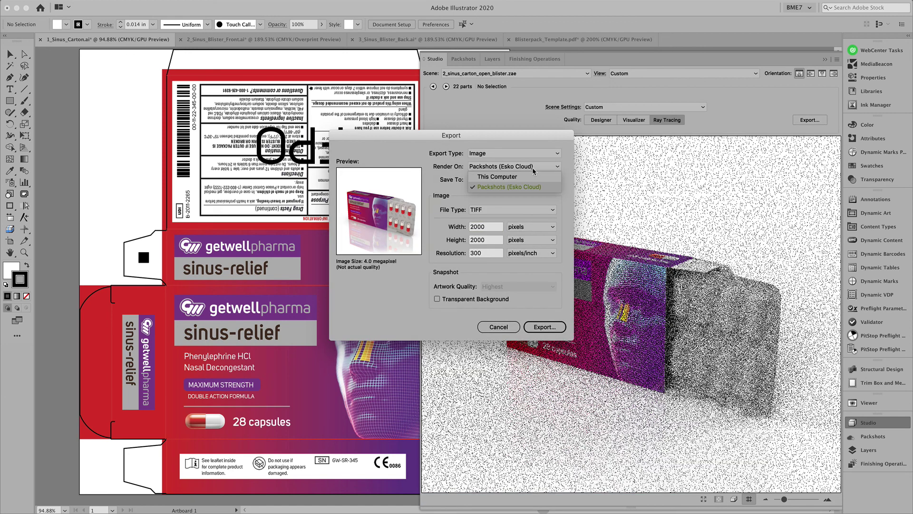
click(534, 187)
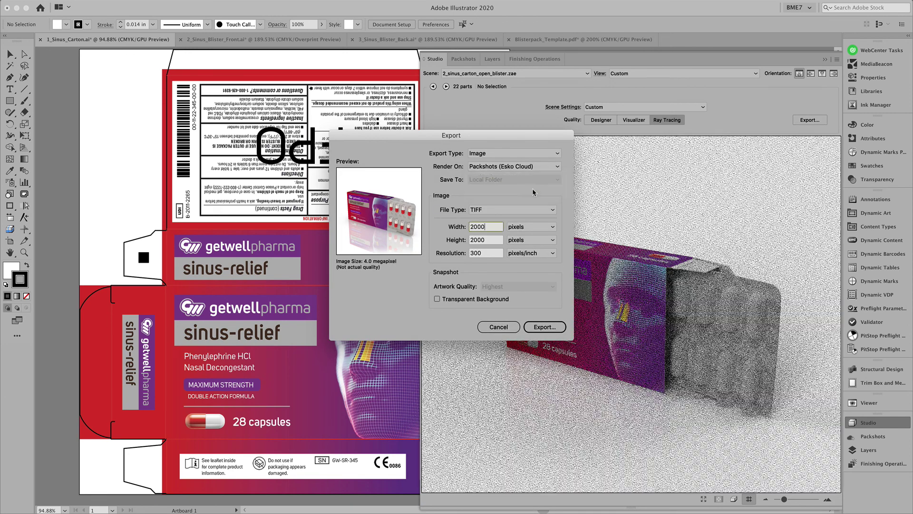
click(518, 328)
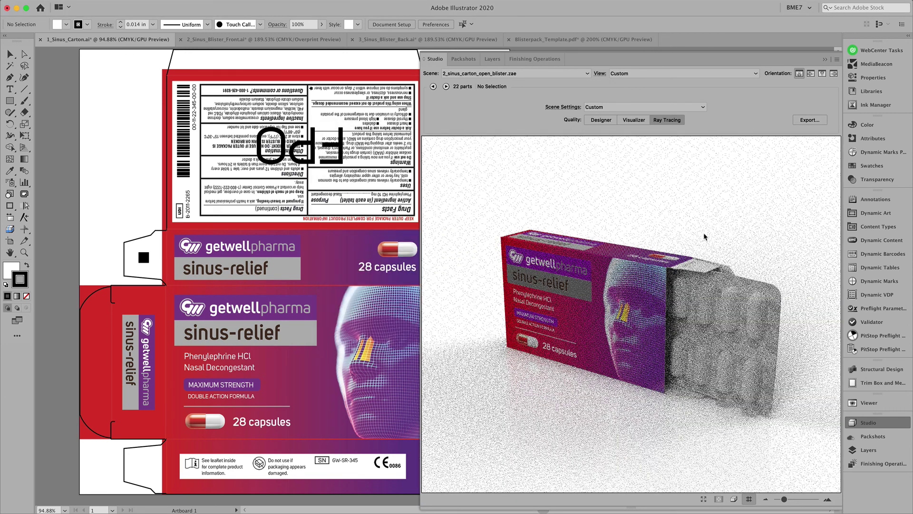